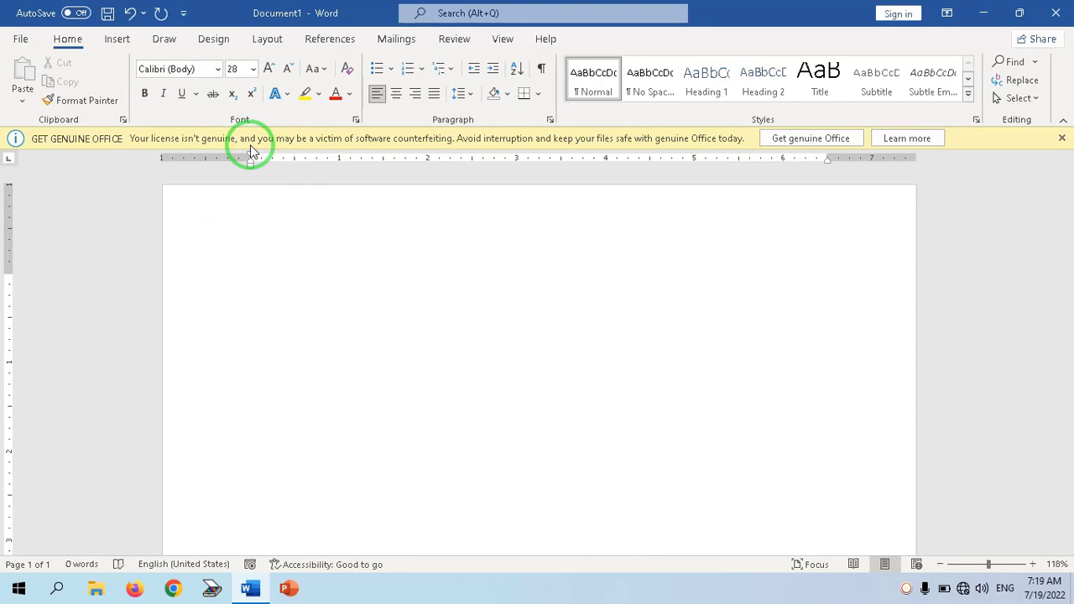
# Step: Enter the sample text "dsfdskjfdsf" with "fdsfdsf dfdf" on the line below, briefly viewing the Font settings in between
pyautogui.write('dsfdskjfdsf')
pyautogui.press('Return')
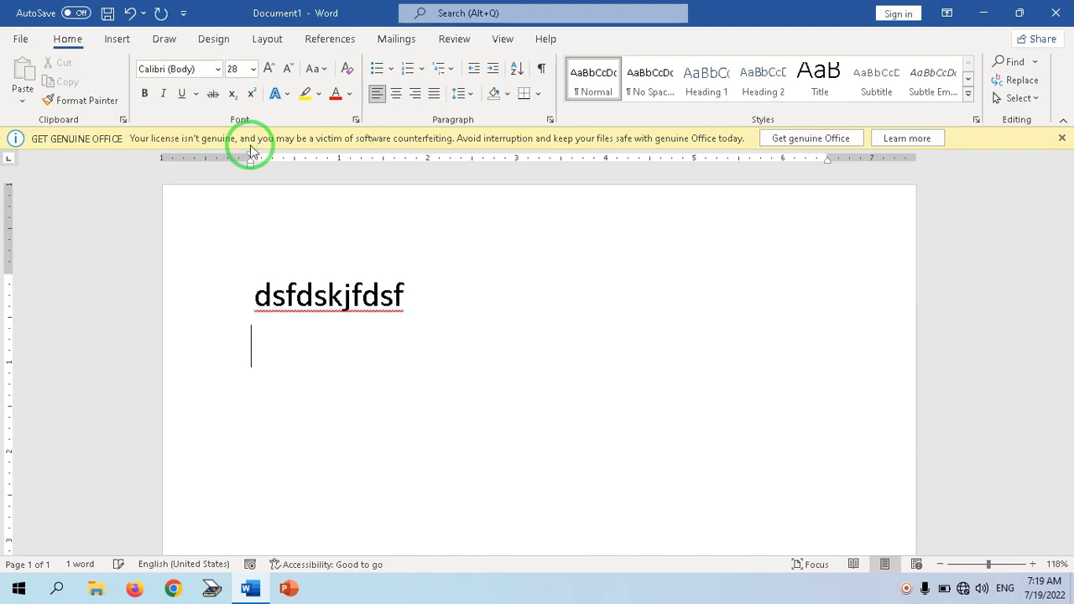
pyautogui.hotkey('ctrl', 'd')
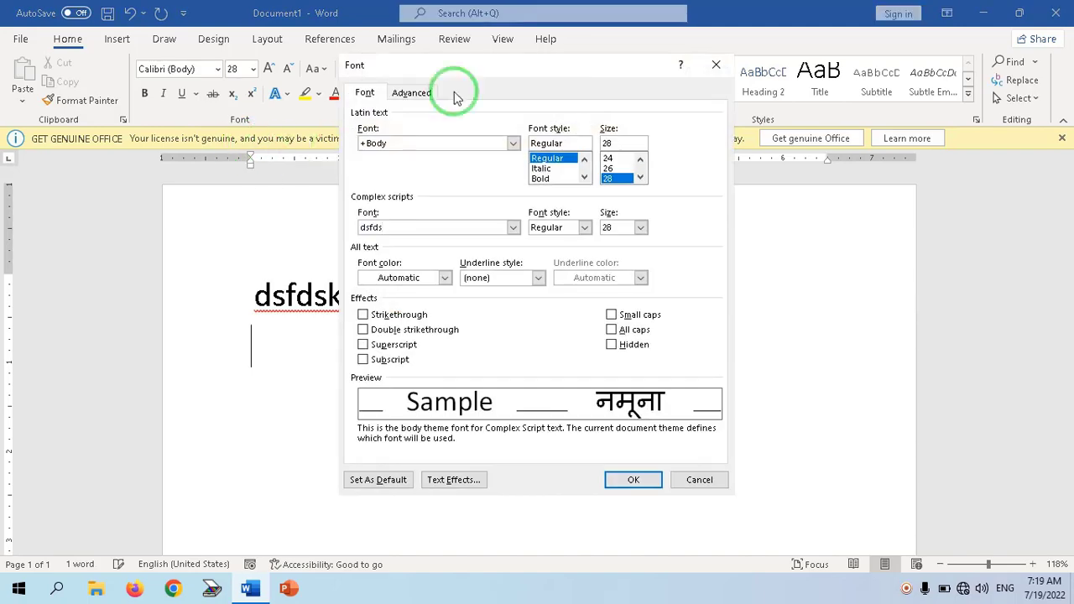
pyautogui.click(716, 66)
pyautogui.write('fdsfdsf')
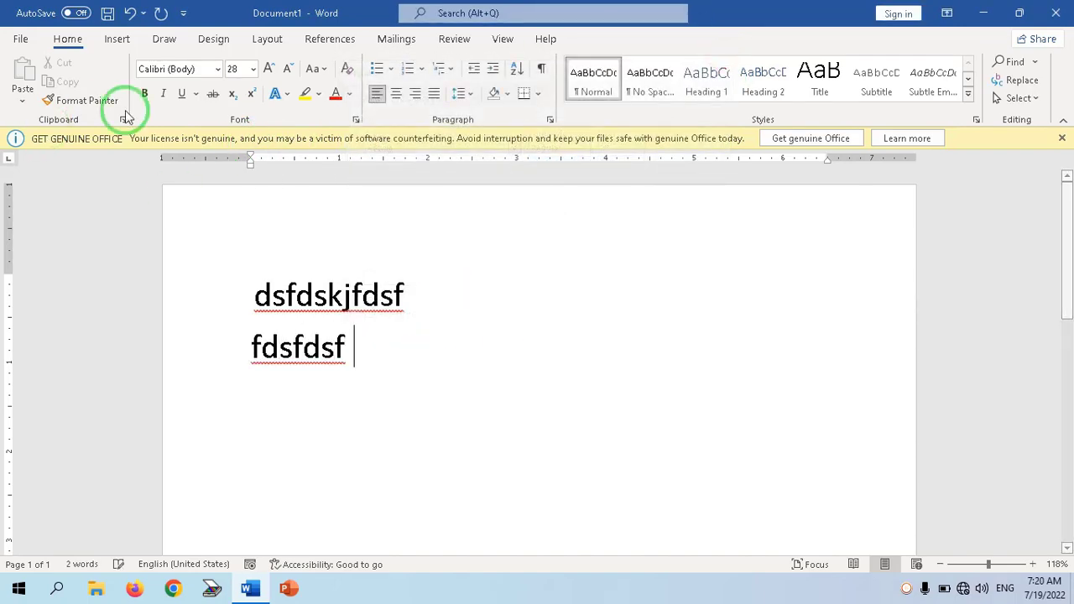
pyautogui.write(' dfdf')
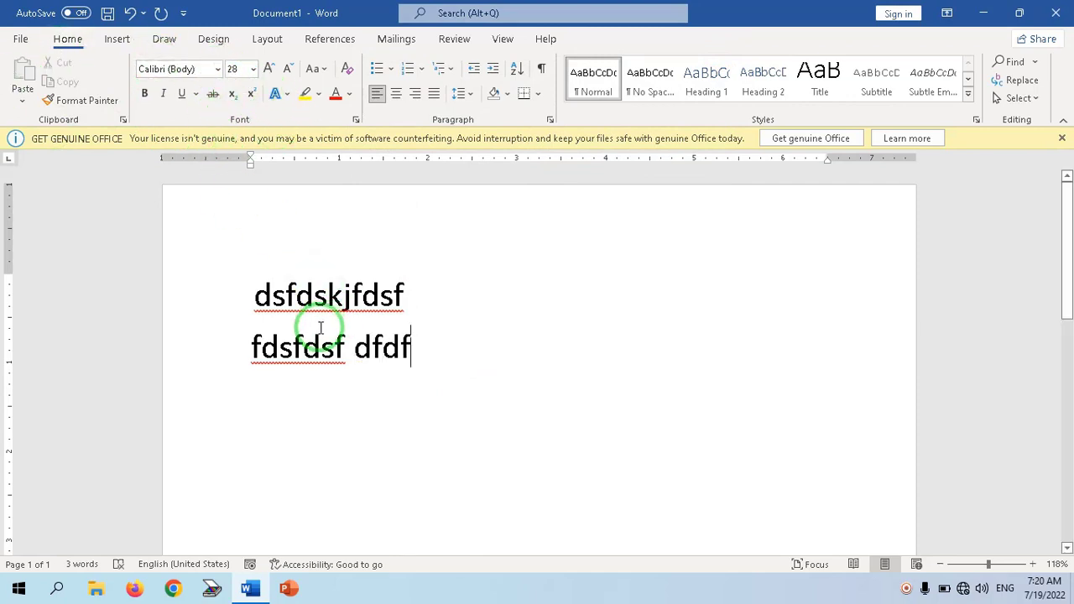
# Step: Browse the list of available fonts for the text without choosing one
pyautogui.click(217, 69)
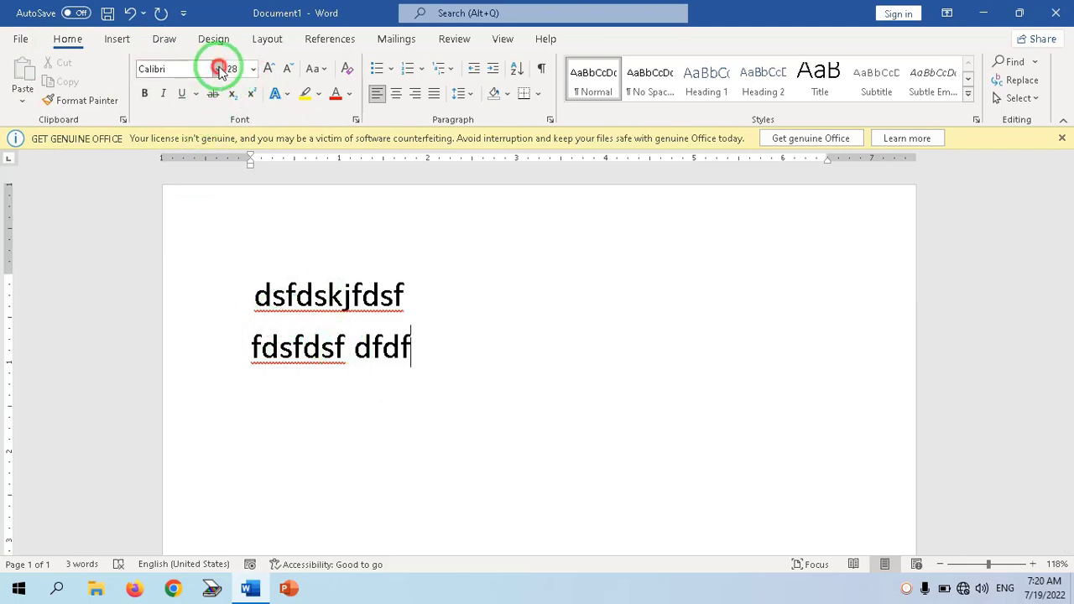
pyautogui.scroll(-5, 238, 319)
pyautogui.scroll(-8, 235, 312)
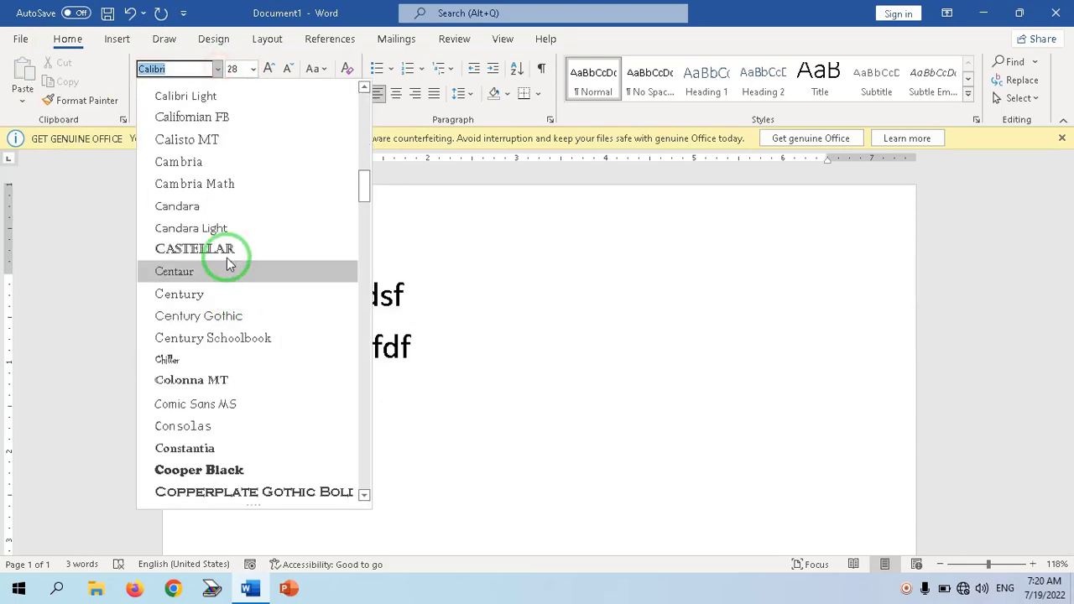
pyautogui.scroll(7, 233, 227)
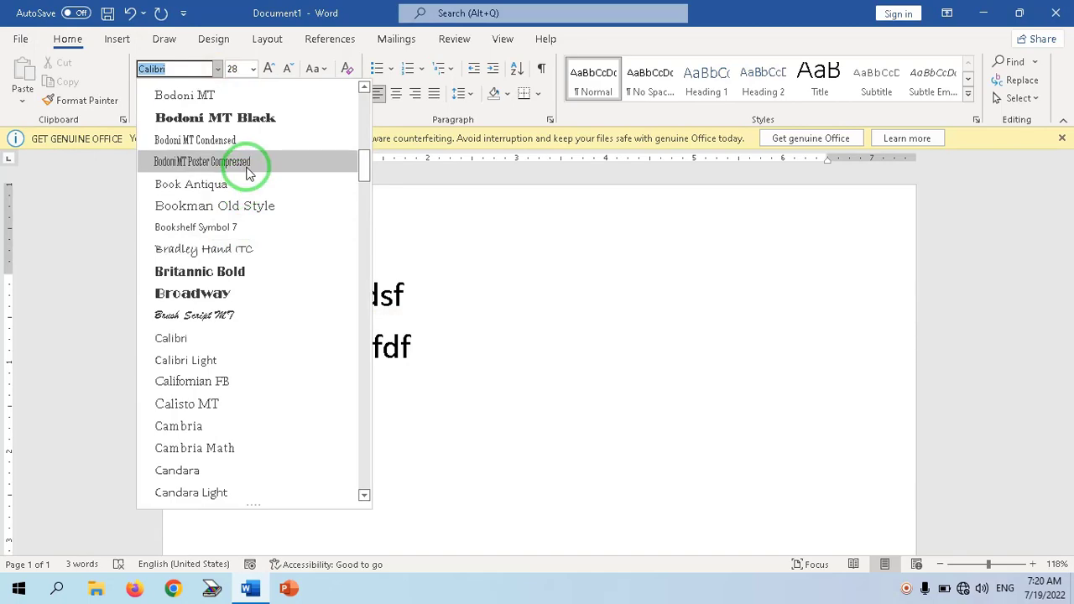
pyautogui.scroll(3, 245, 194)
pyautogui.scroll(3, 241, 202)
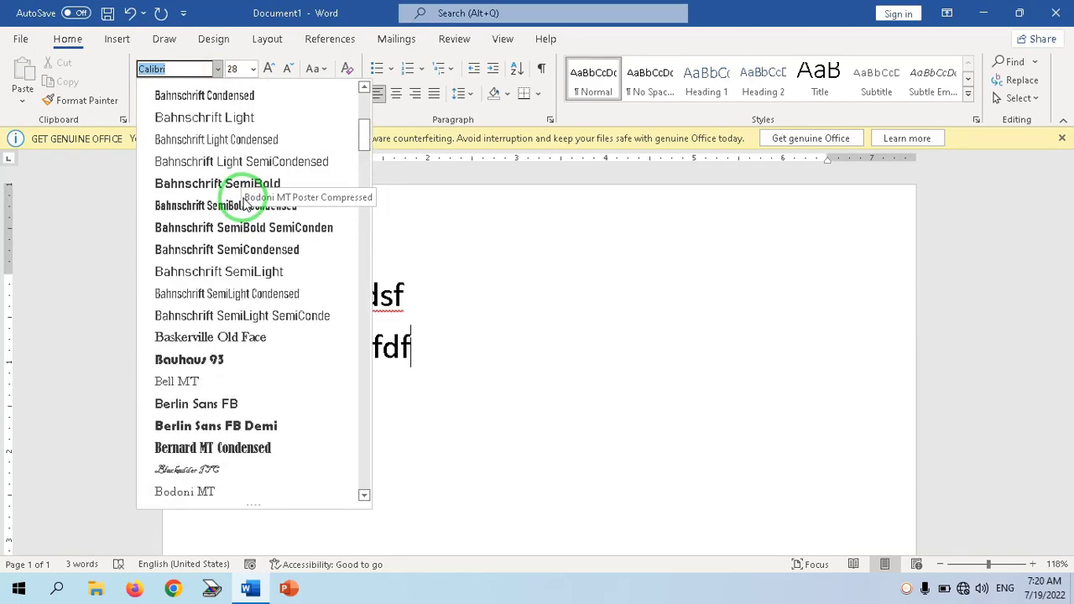
pyautogui.click(588, 280)
# Step: Delete both lines of sample text so the page is empty
pyautogui.press('BackSpace')
pyautogui.press('BackSpace')
pyautogui.press('BackSpace')
pyautogui.press('BackSpace')
pyautogui.press('BackSpace')
pyautogui.press('BackSpace')
pyautogui.press('BackSpace')
pyautogui.press('BackSpace')
pyautogui.press('BackSpace')
pyautogui.press('BackSpace')
pyautogui.press('BackSpace')
pyautogui.press('BackSpace')
pyautogui.press('BackSpace')
pyautogui.press('BackSpace')
pyautogui.press('BackSpace')
pyautogui.press('BackSpace')
pyautogui.press('BackSpace')
pyautogui.press('BackSpace')
pyautogui.press('BackSpace')
pyautogui.press('BackSpace')
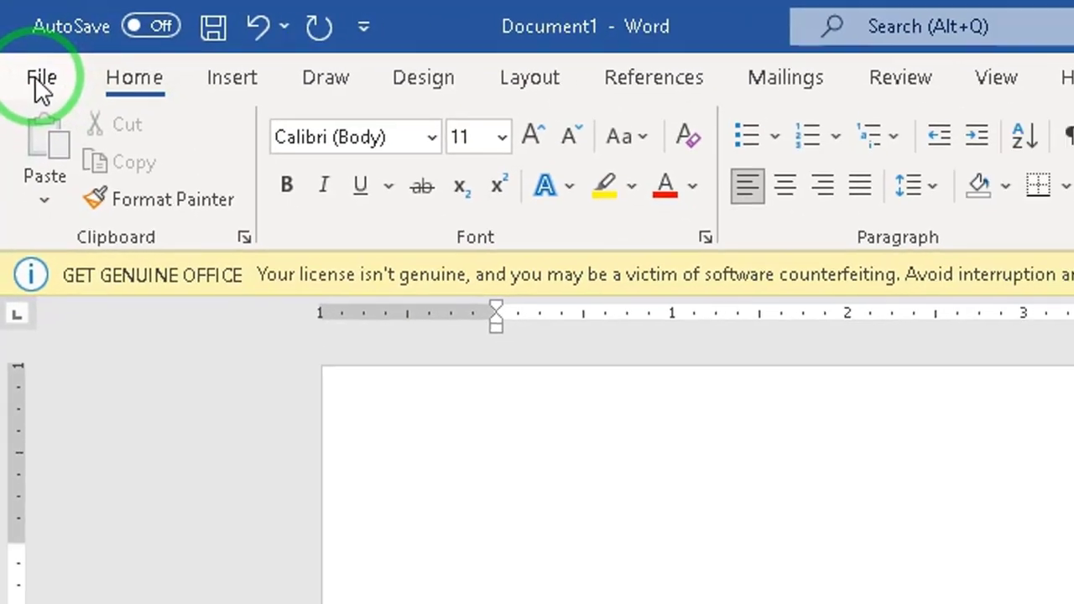
# Step: Open the keyboard shortcut customization in the Word options and select the Fonts category
pyautogui.click(44, 90)
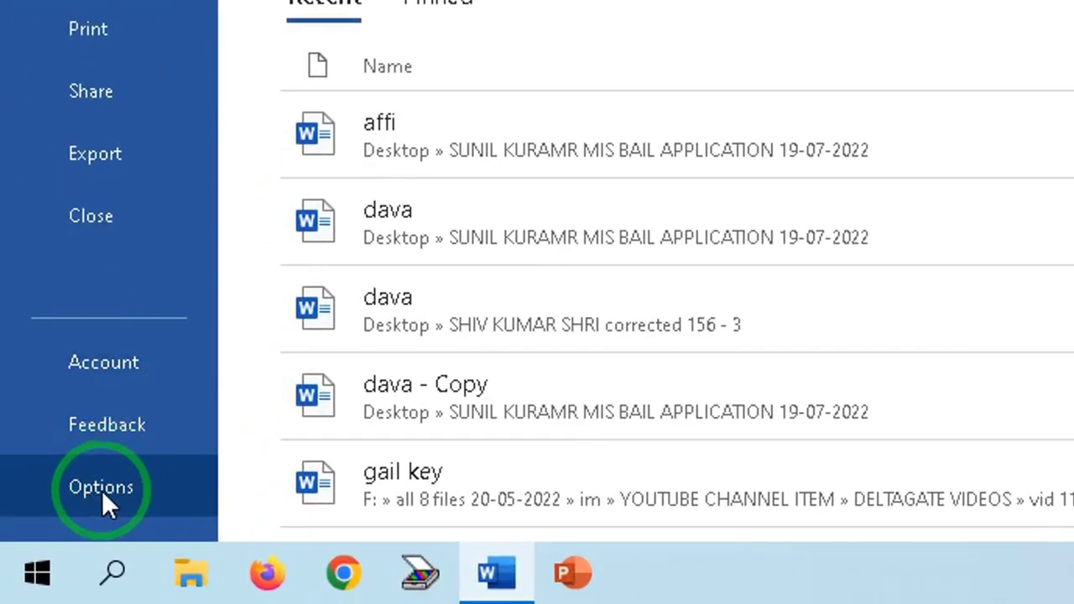
pyautogui.click(102, 490)
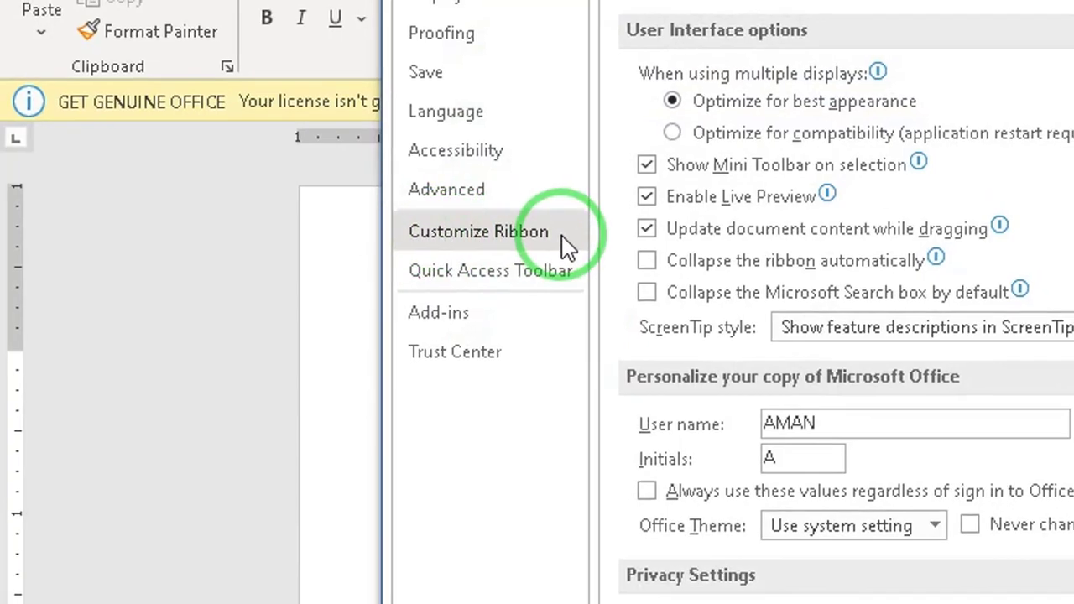
pyautogui.click(572, 245)
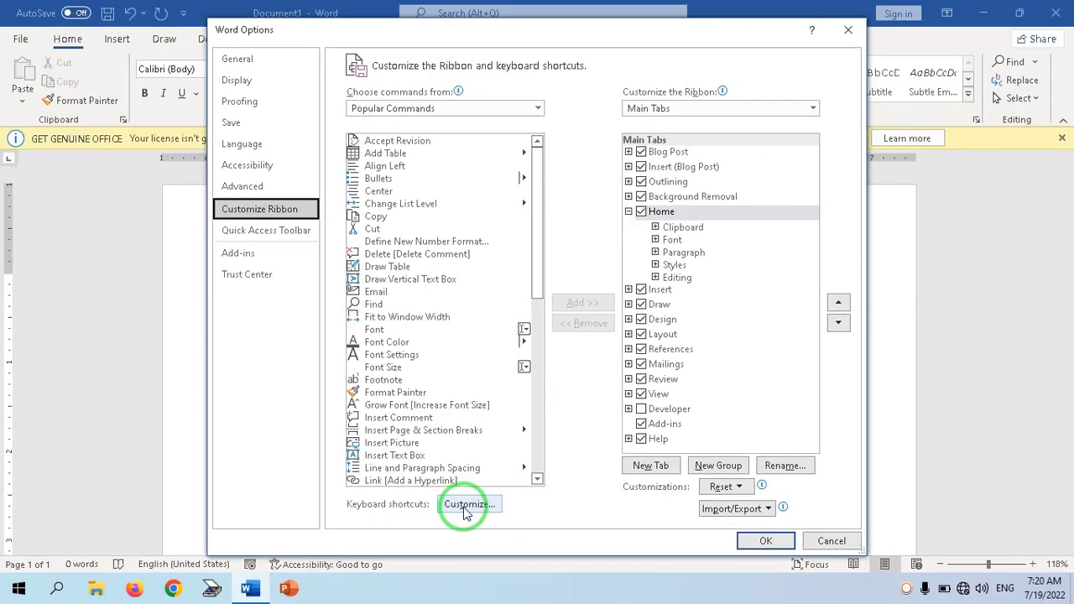
pyautogui.click(465, 507)
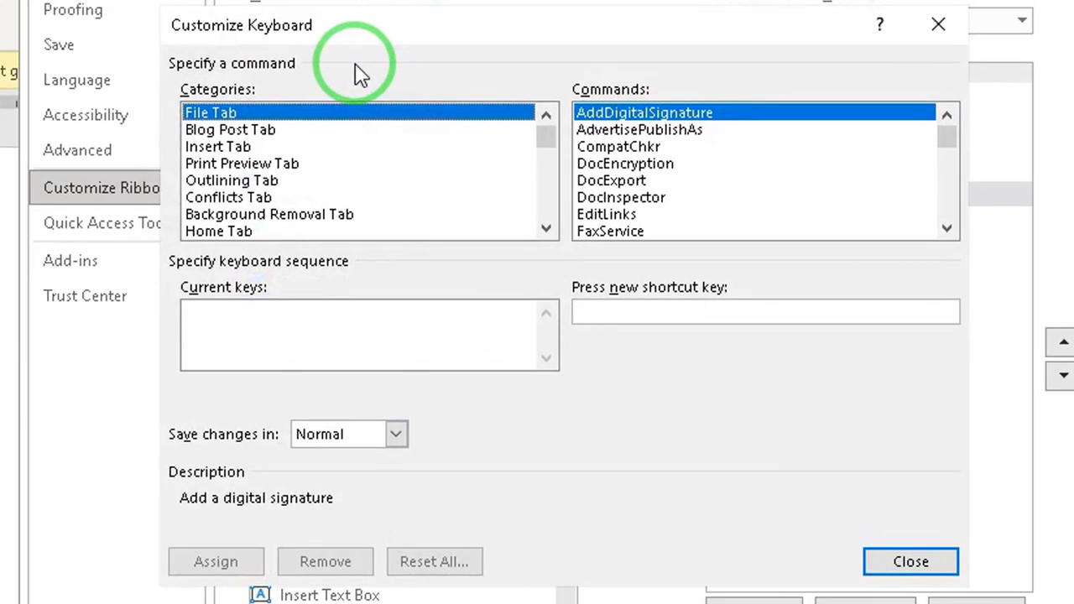
pyautogui.click(227, 198)
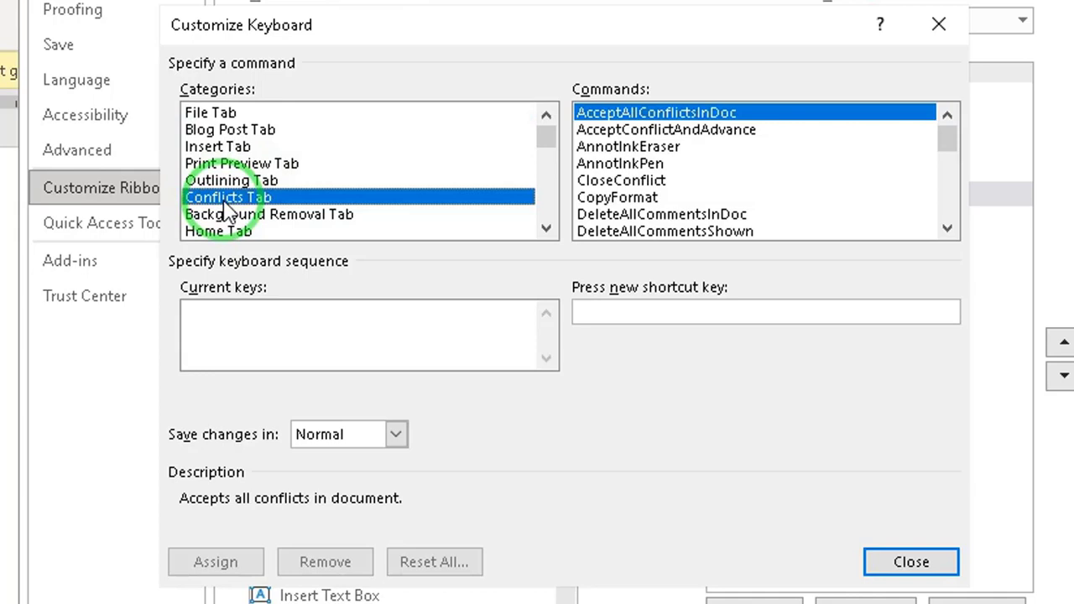
pyautogui.press('f')
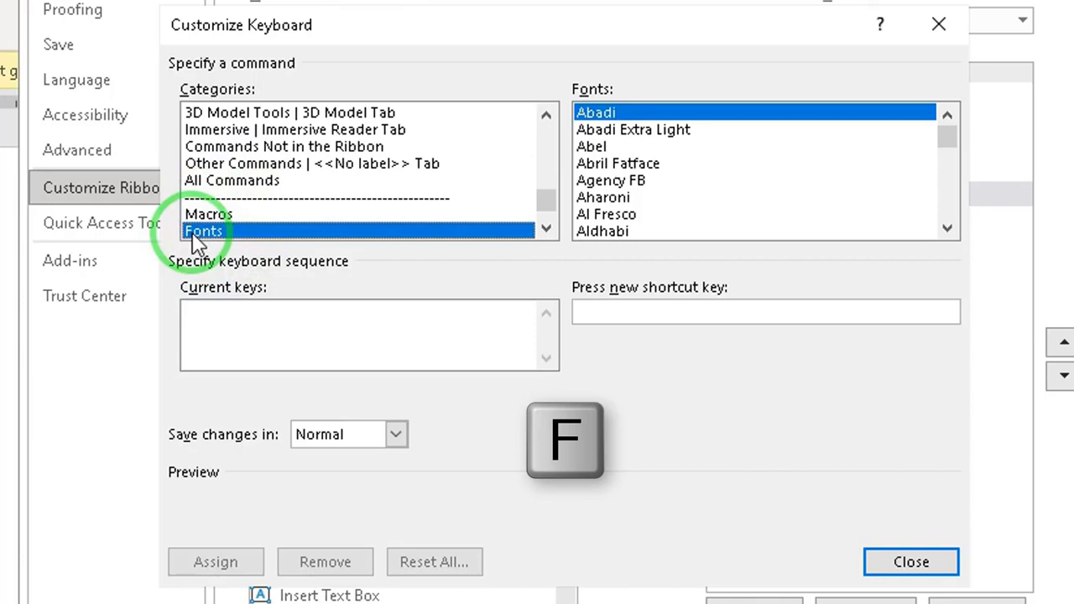
# Step: Assign the shortcut Ctrl+1 to the font Kruti Dev 010, with changes saved in Normal
pyautogui.click(625, 182)
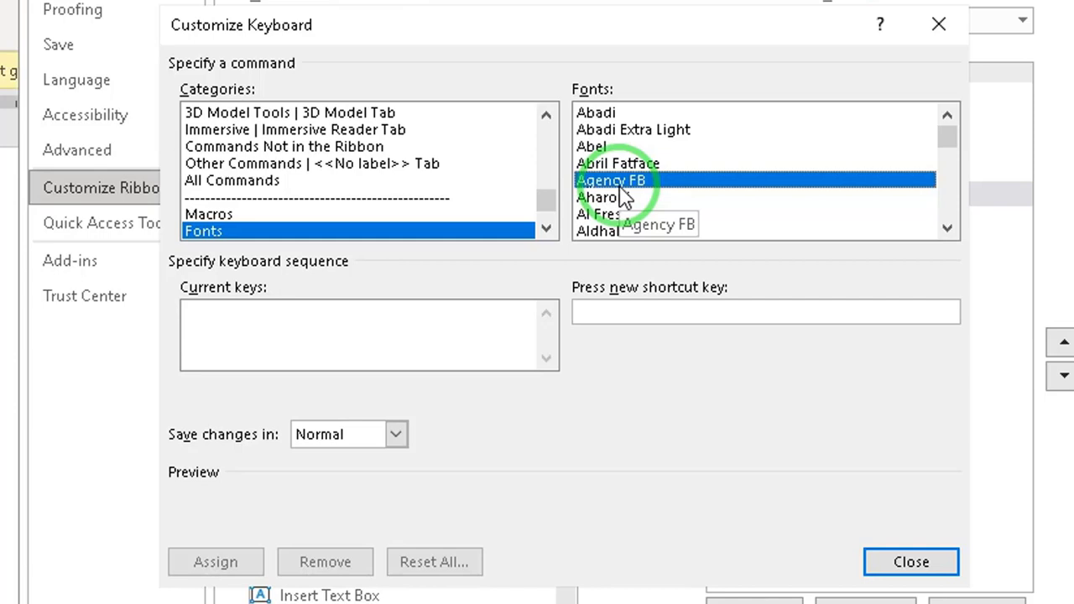
pyautogui.click(606, 214)
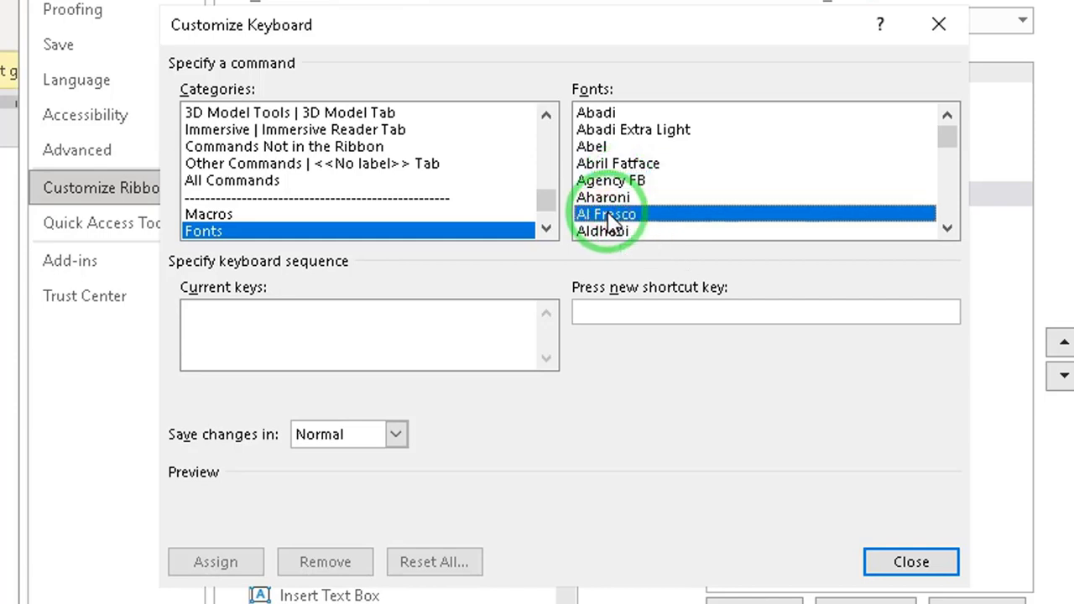
pyautogui.moveTo(607, 219); pyautogui.dragTo(951, 230)
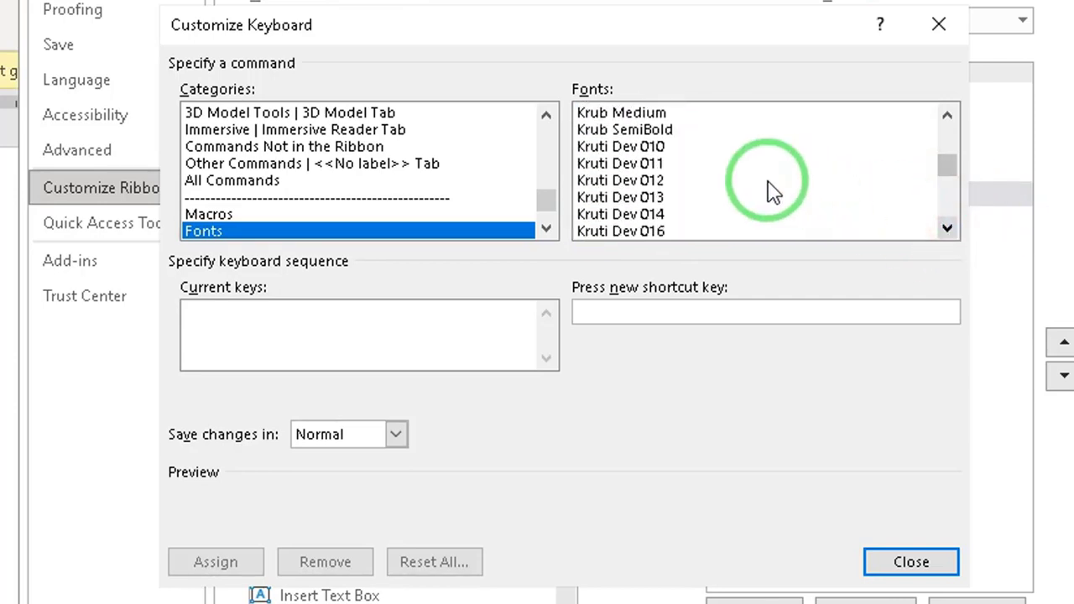
pyautogui.click(646, 149)
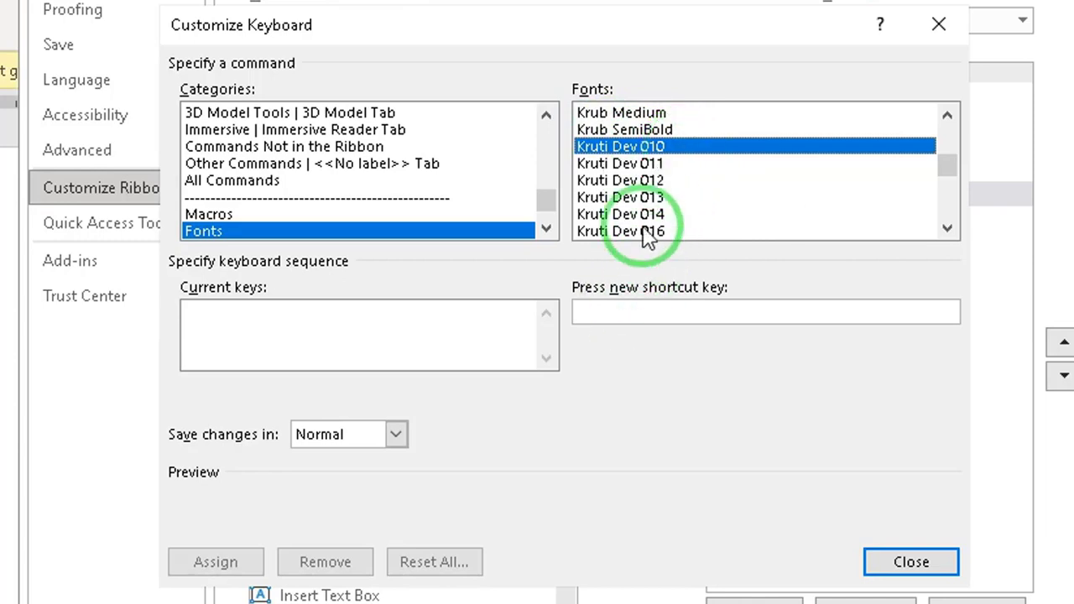
pyautogui.click(610, 312)
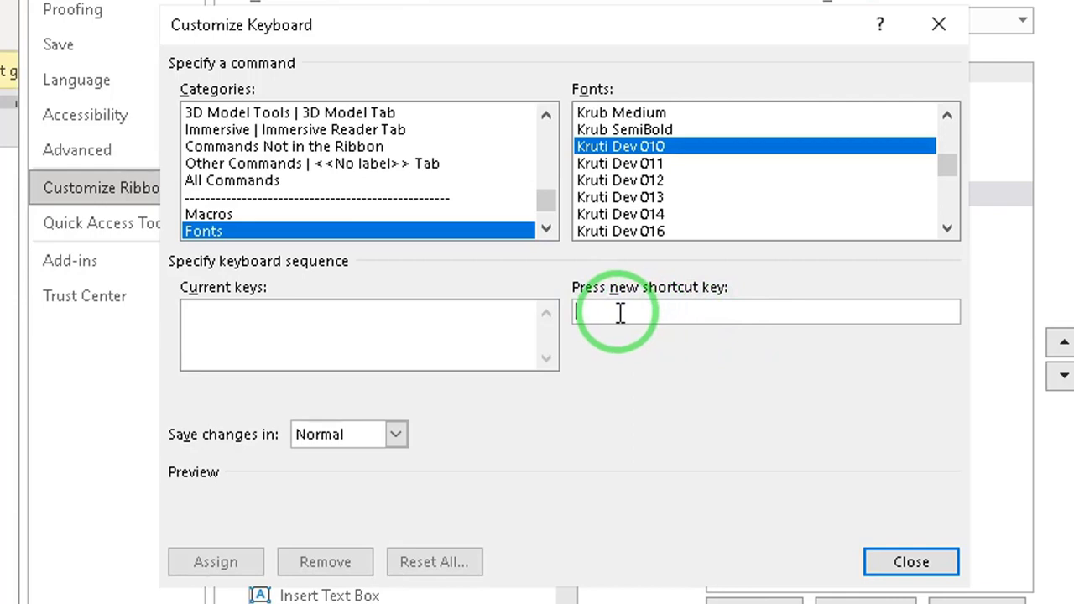
pyautogui.hotkey('ctrl', '1')
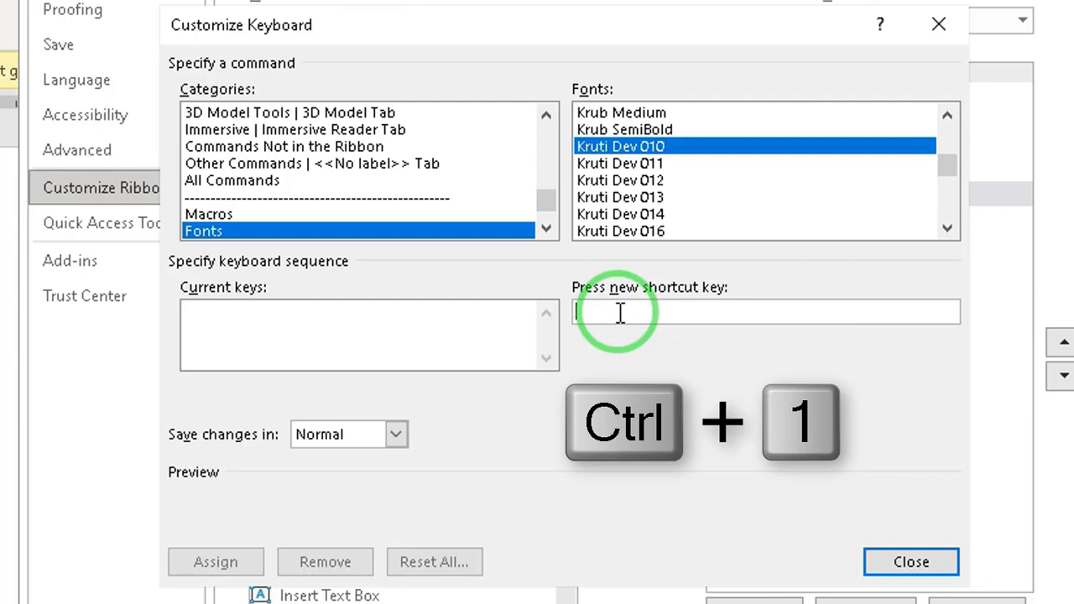
pyautogui.hotkey('ctrl', '1')
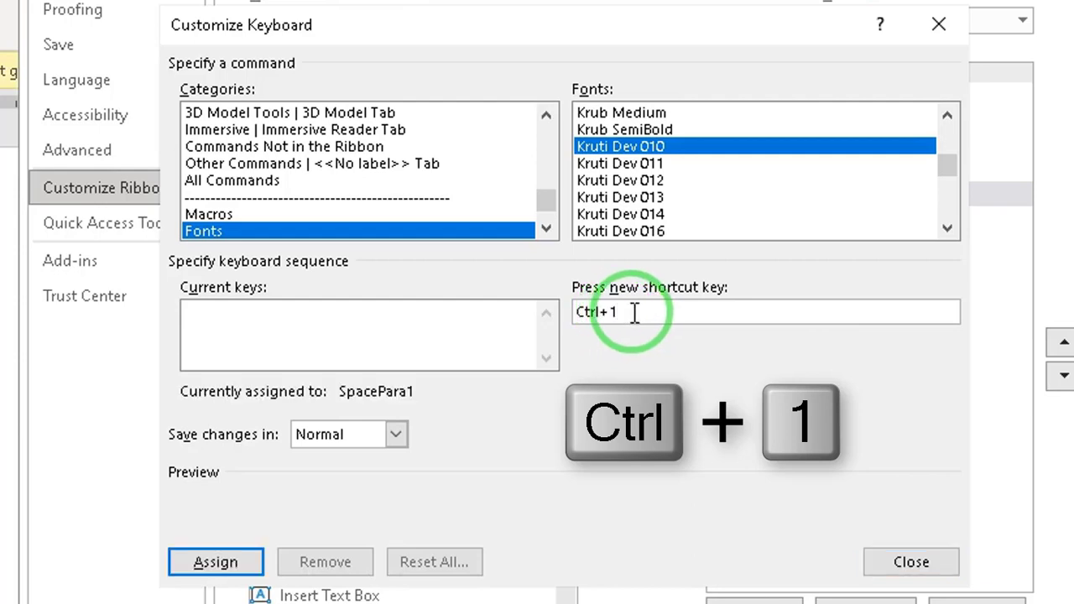
pyautogui.click(216, 564)
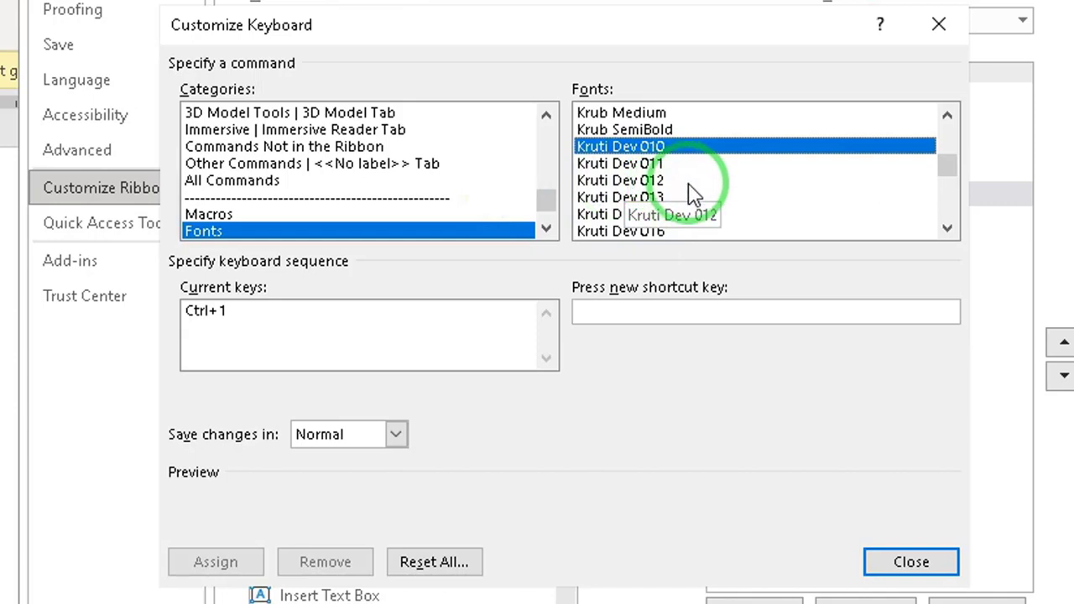
# Step: Find the font Kokila in the fonts list and assign it the shortcut Ctrl+4
pyautogui.scroll(3, 693, 193)
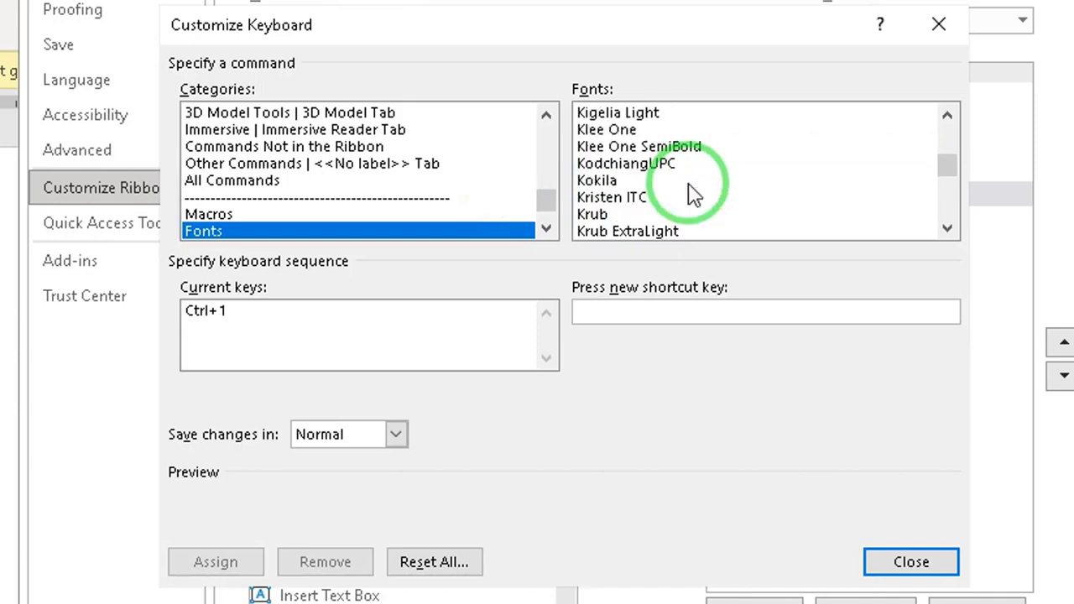
pyautogui.scroll(7, 694, 193)
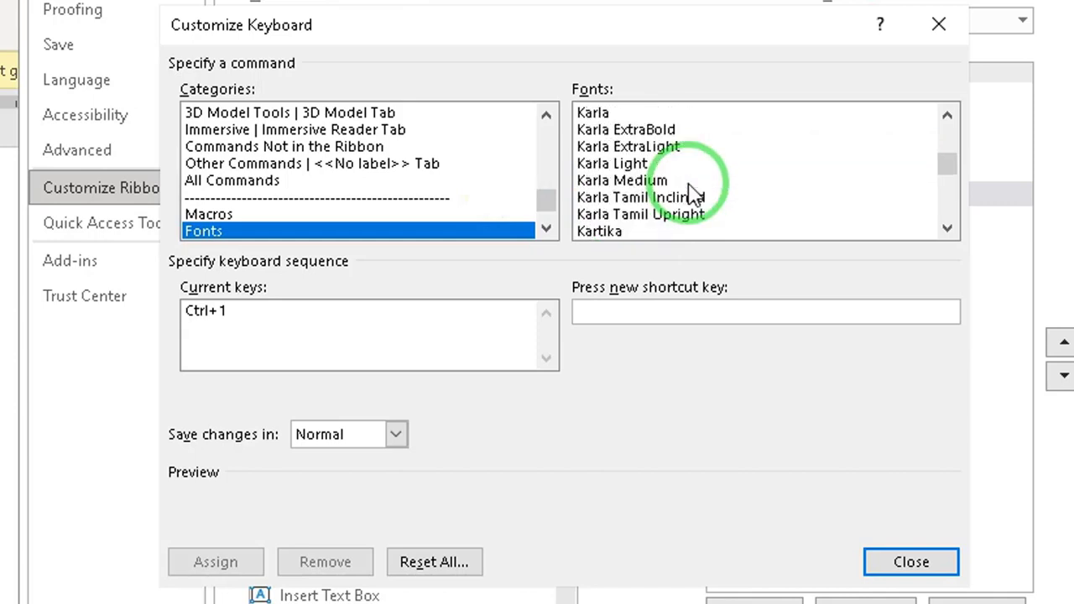
pyautogui.scroll(3, 690, 193)
pyautogui.scroll(-3, 686, 193)
pyautogui.scroll(-1, 688, 193)
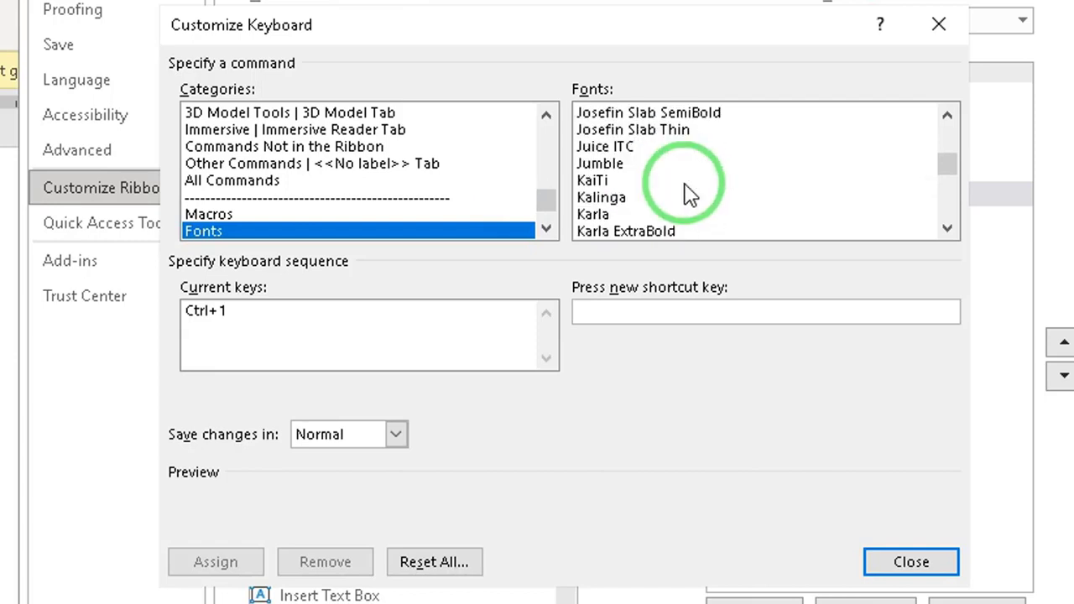
pyautogui.click(596, 183)
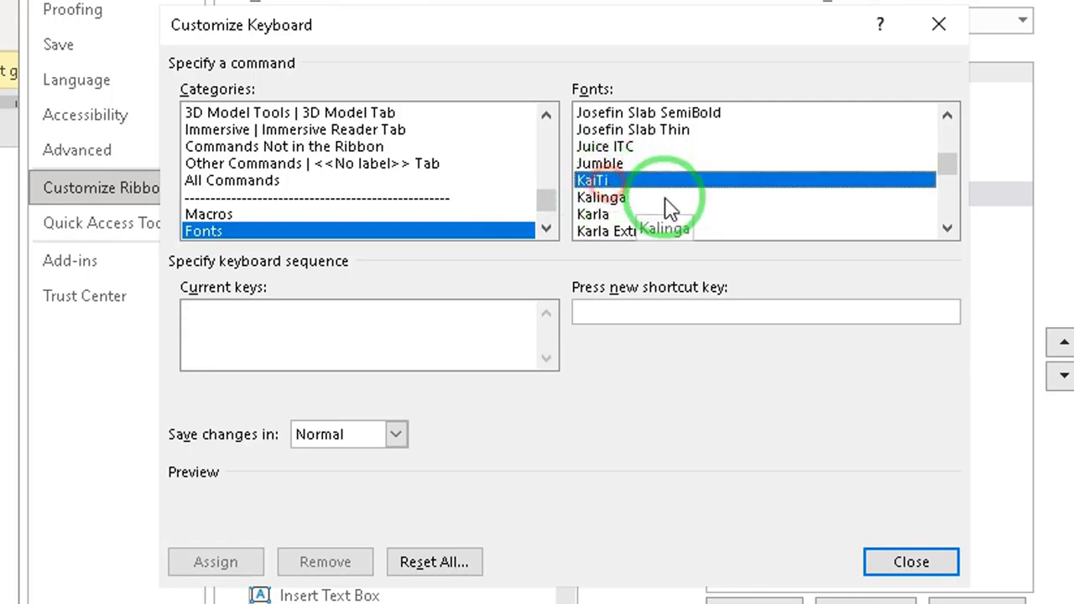
pyautogui.click(595, 231)
pyautogui.click(608, 214)
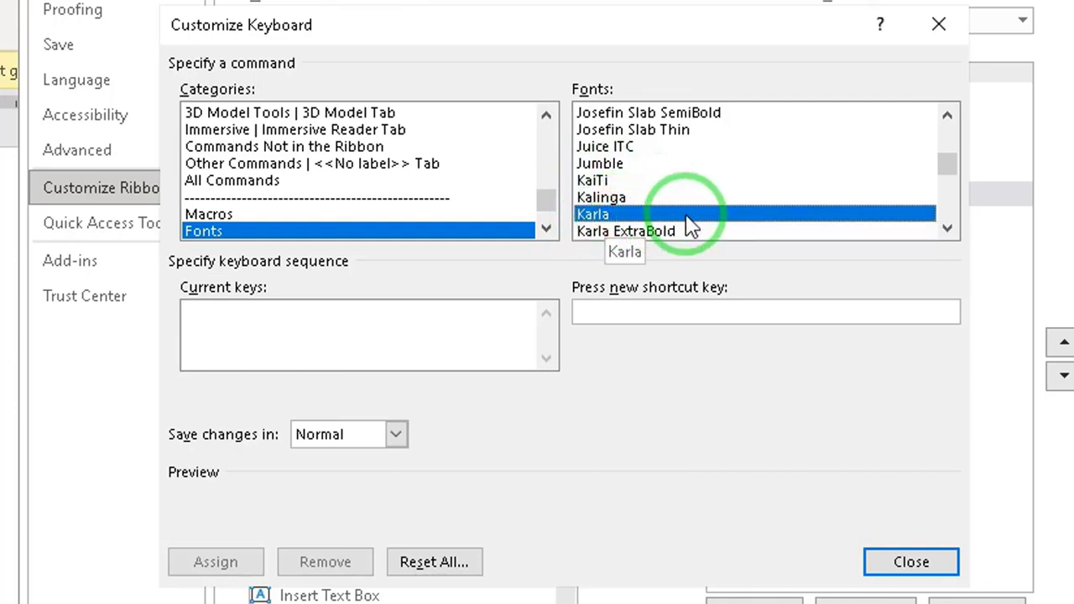
pyautogui.press('Down')
pyautogui.press('Down')
pyautogui.press('Down')
pyautogui.press('Down')
pyautogui.press('Down')
pyautogui.press('Down')
pyautogui.press('Down')
pyautogui.press('Down')
pyautogui.press('Down')
pyautogui.press('Down')
pyautogui.press('Down')
pyautogui.press('Down')
pyautogui.press('Down')
pyautogui.press('Down')
pyautogui.press('Down')
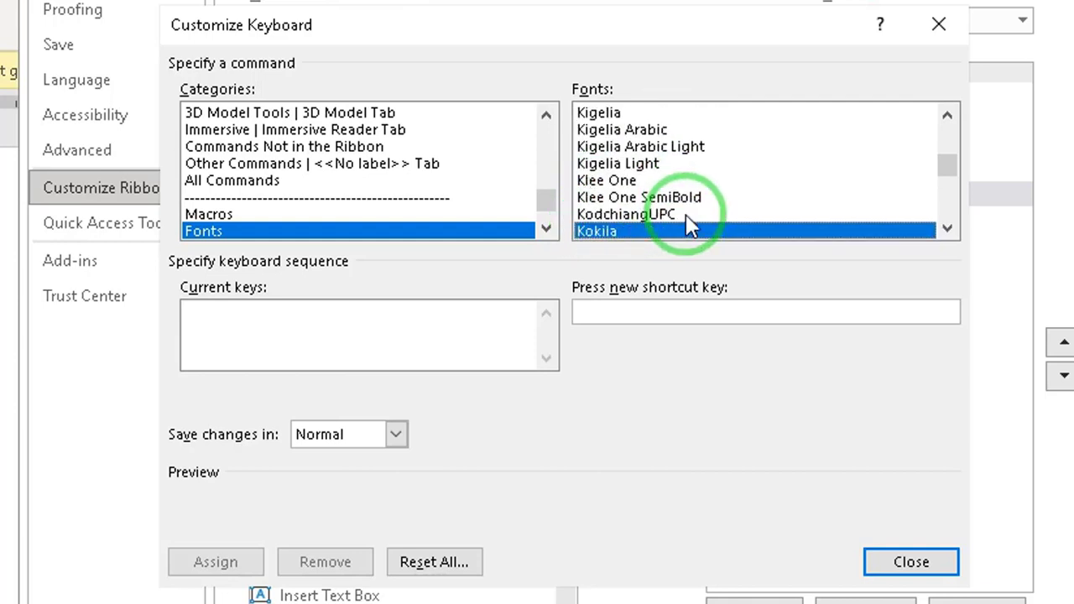
pyautogui.click(951, 229)
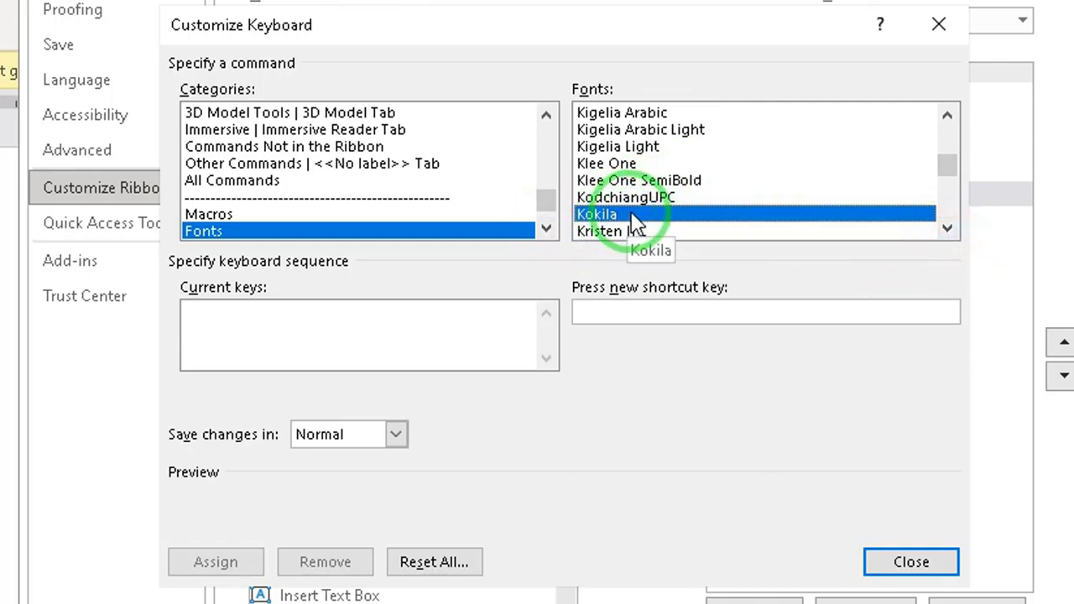
pyautogui.click(612, 316)
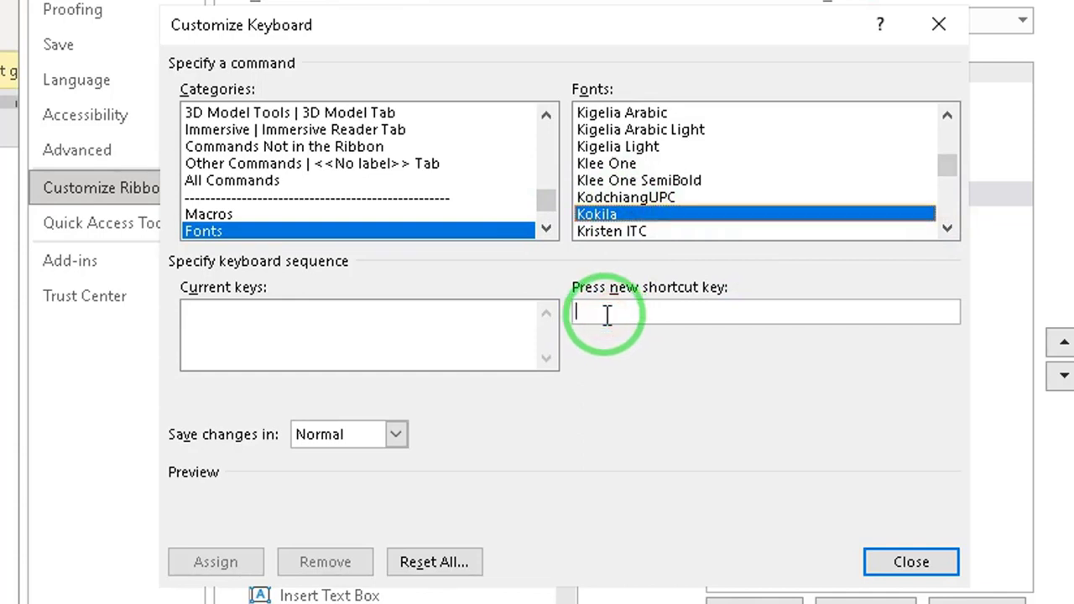
pyautogui.hotkey('ctrl', '4')
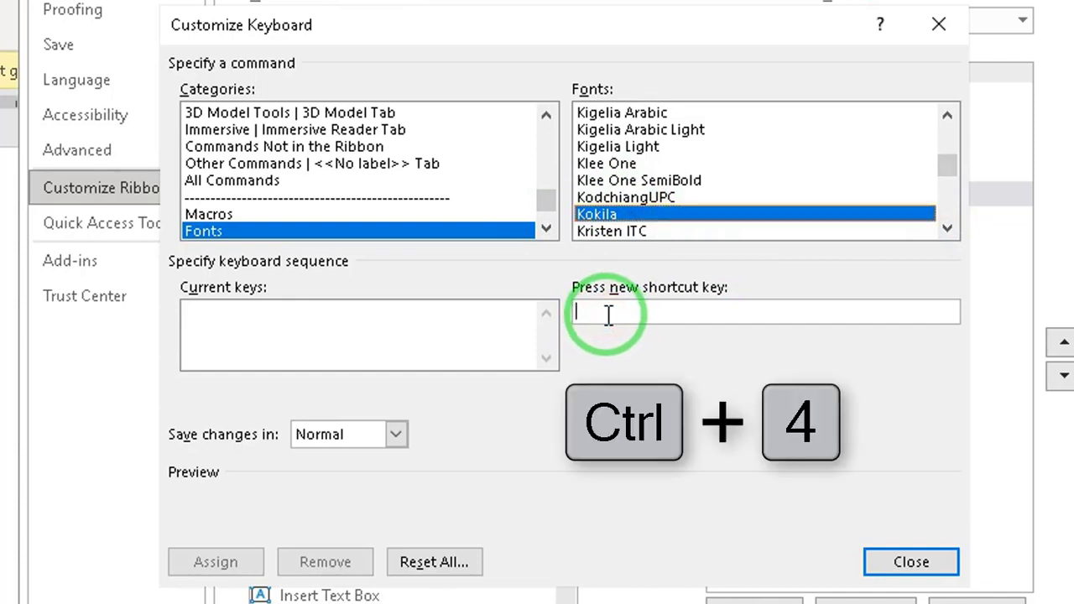
pyautogui.hotkey('ctrl', '4')
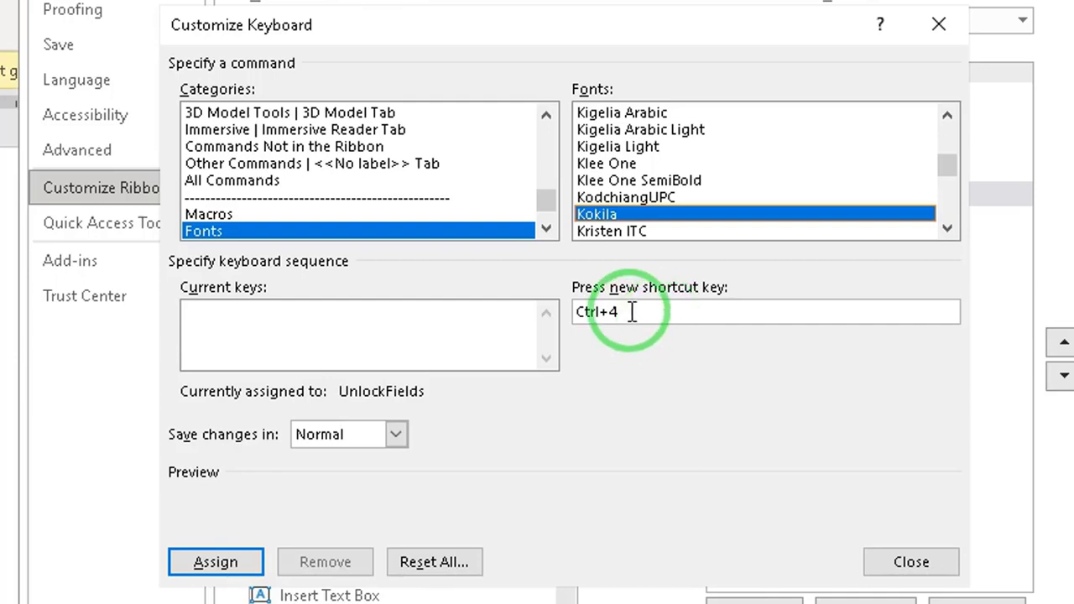
pyautogui.click(195, 560)
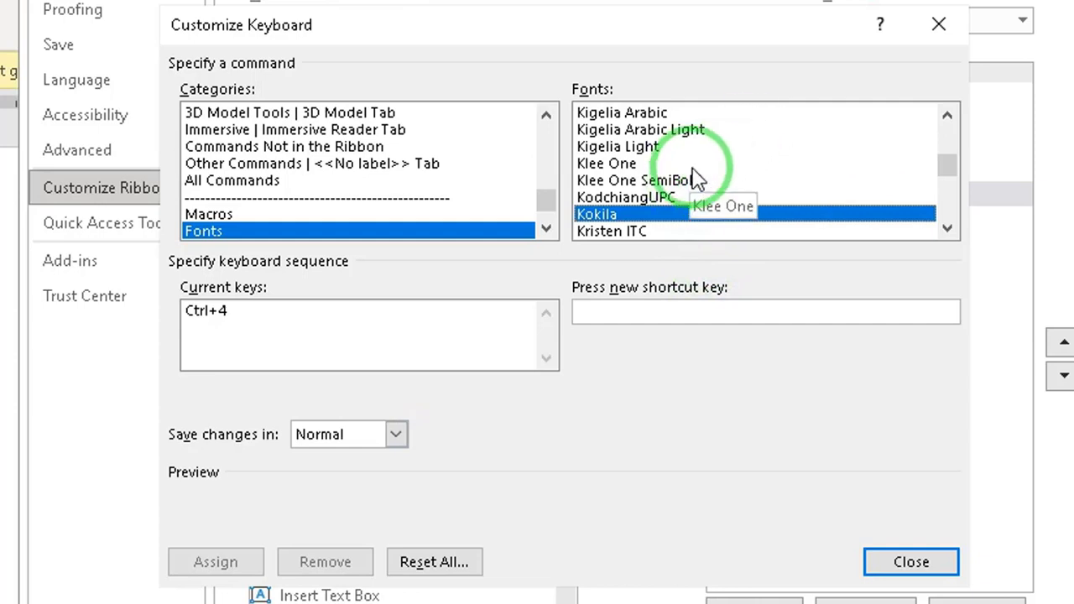
# Step: Assign the shortcut Ctrl+5 to the font Abadi, found at the start of the fonts list
pyautogui.scroll(6, 696, 180)
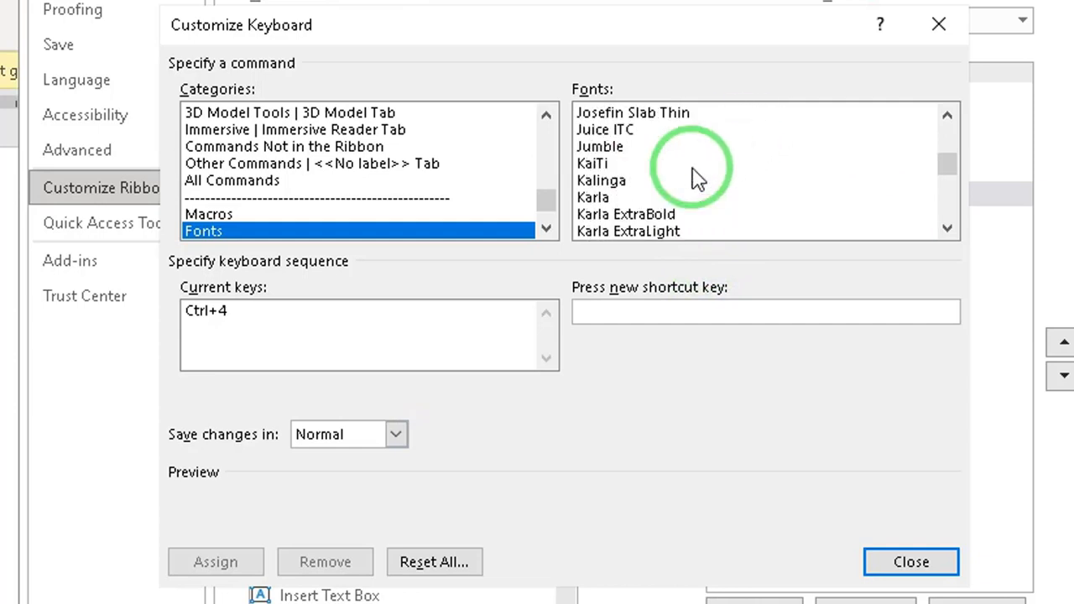
pyautogui.scroll(8, 697, 206)
pyautogui.scroll(10, 697, 205)
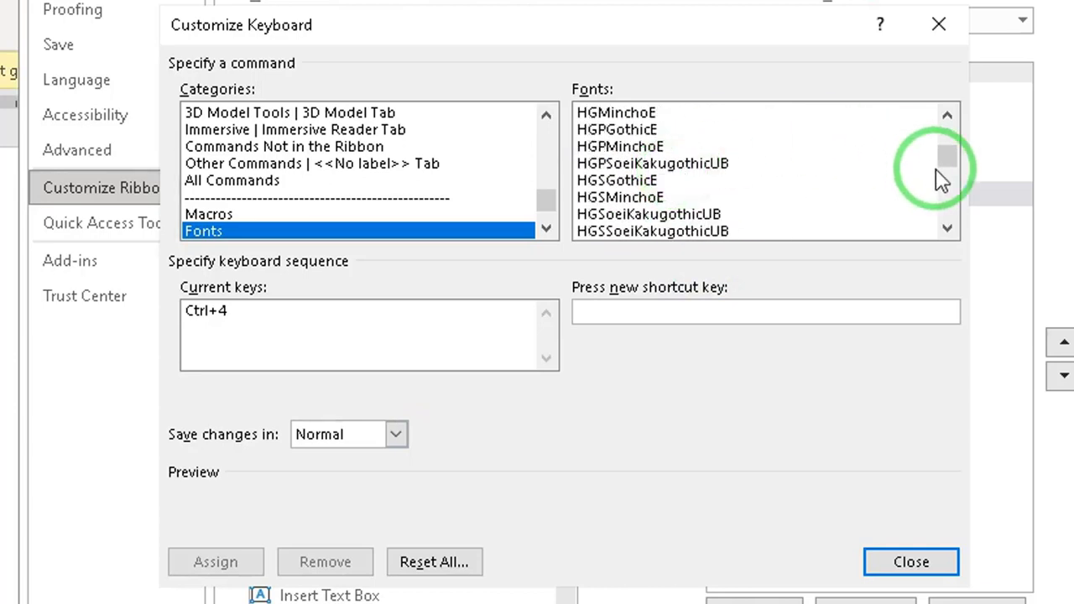
pyautogui.moveTo(947, 158); pyautogui.dragTo(935, 86)
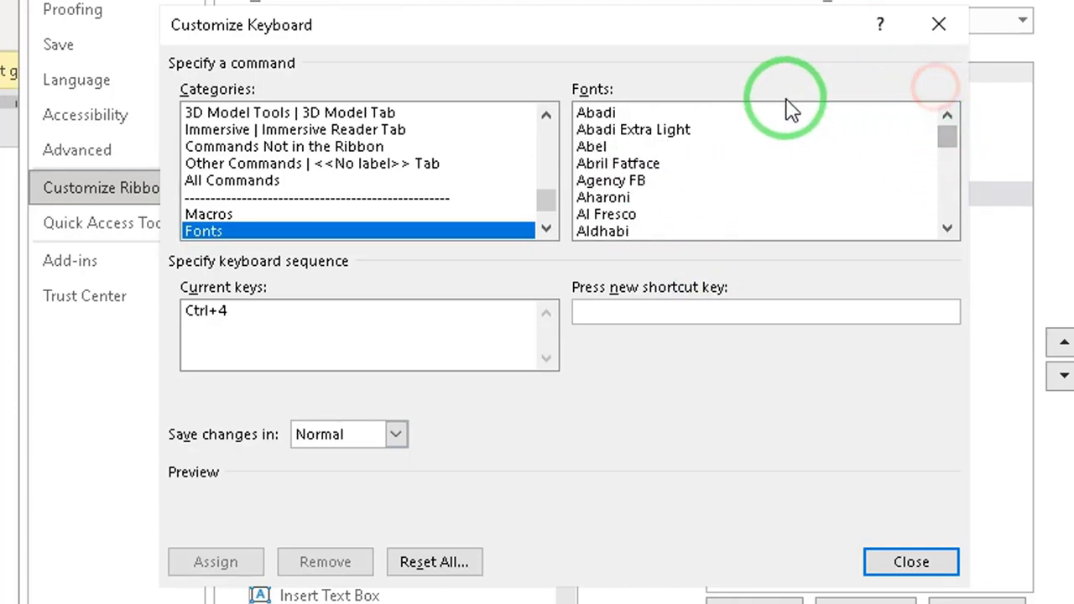
pyautogui.click(594, 114)
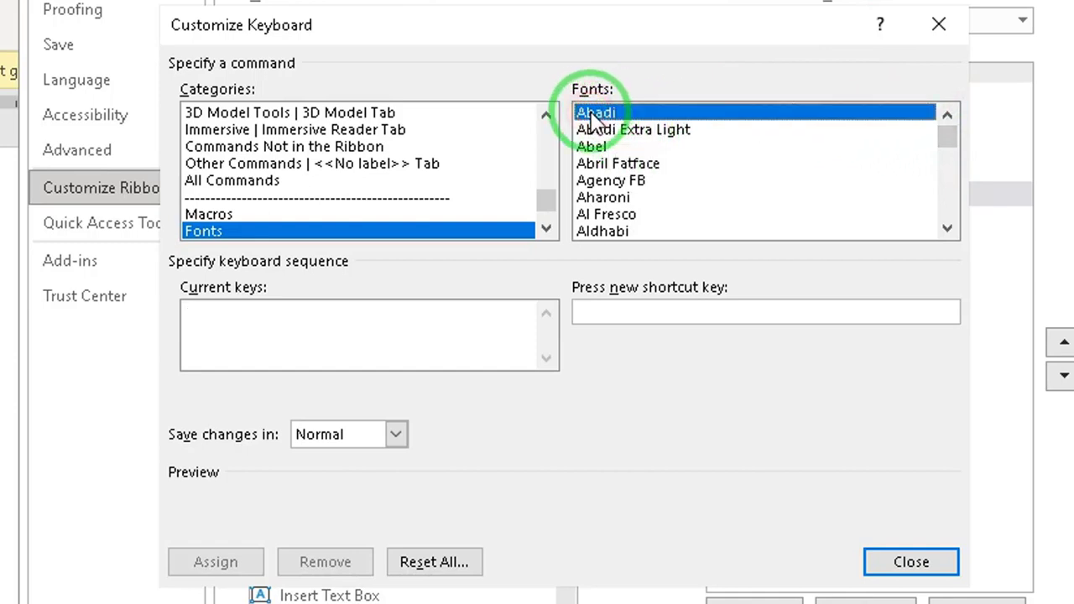
pyautogui.click(617, 308)
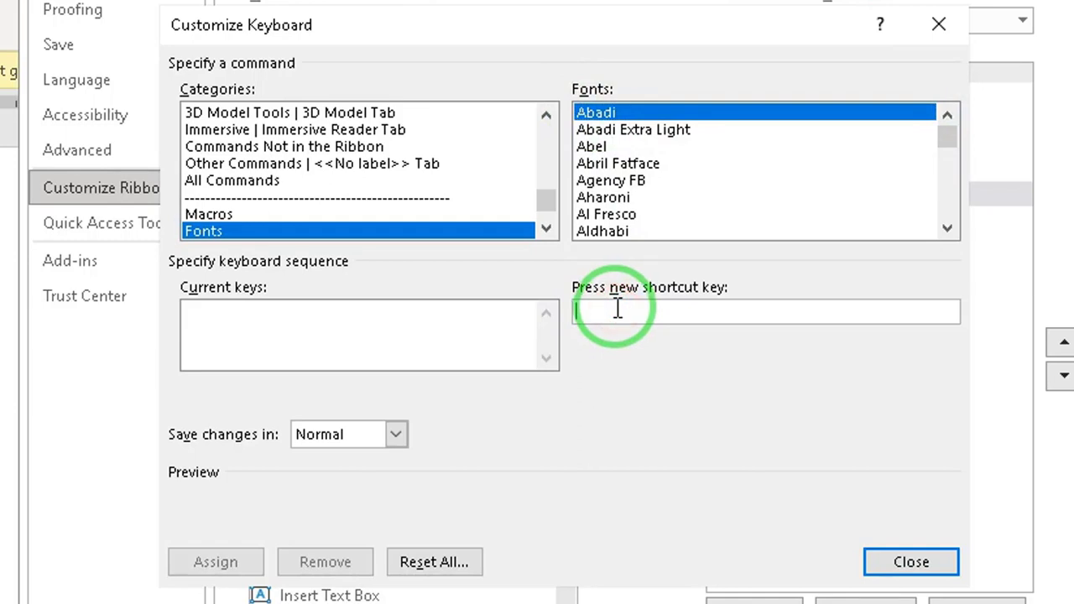
pyautogui.hotkey('ctrl', '5')
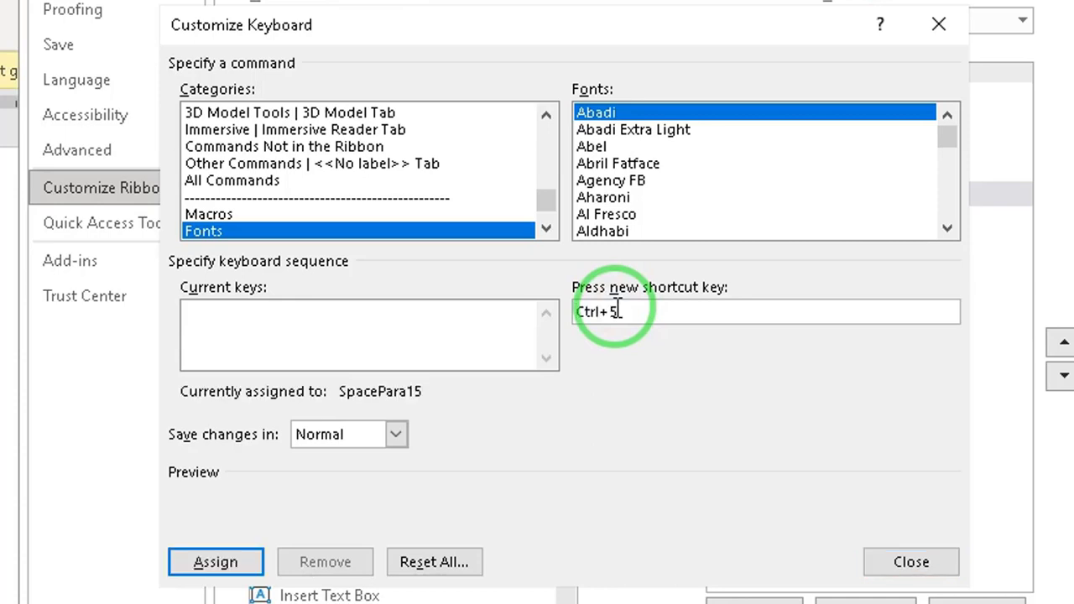
pyautogui.click(216, 564)
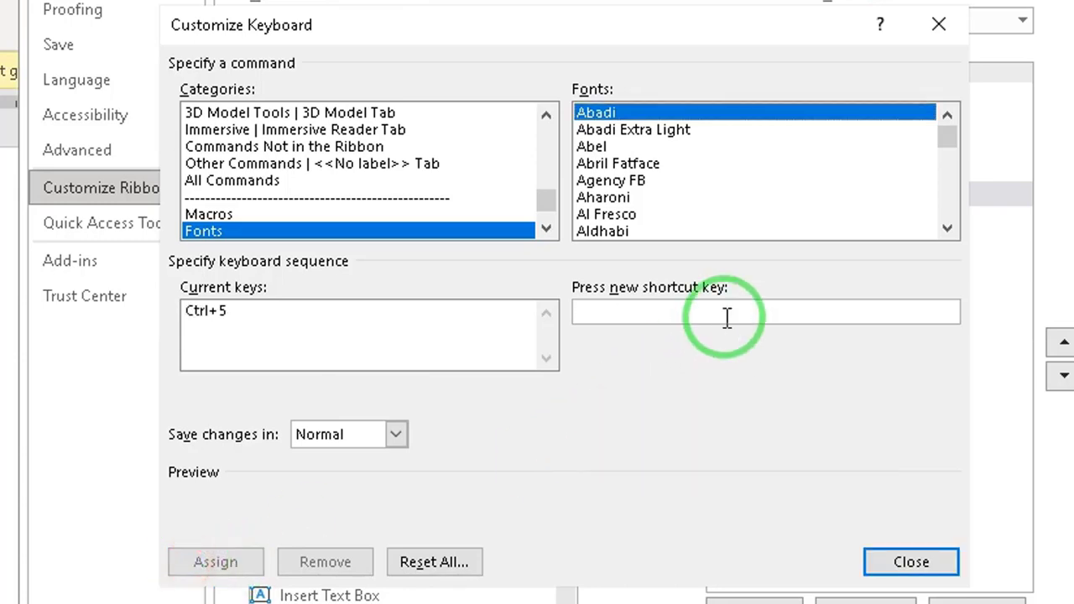
# Step: Find the font Kruti Dev 014, assign it the shortcut Ctrl+2, and close the keyboard customization and Word options with changes accepted
pyautogui.click(950, 231)
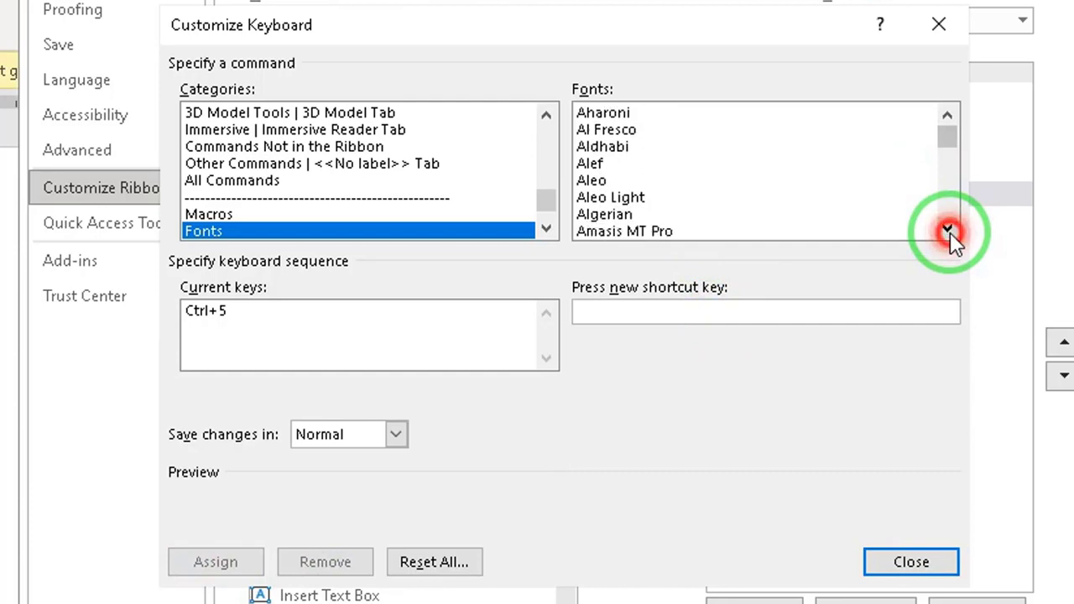
pyautogui.moveTo(948, 137); pyautogui.dragTo(940, 183)
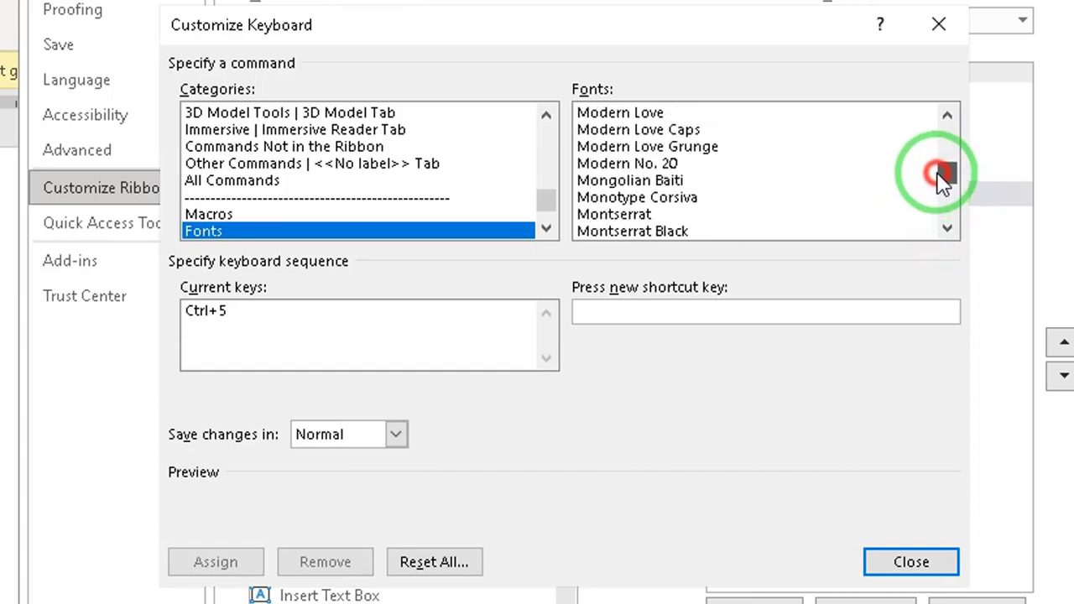
pyautogui.click(948, 112)
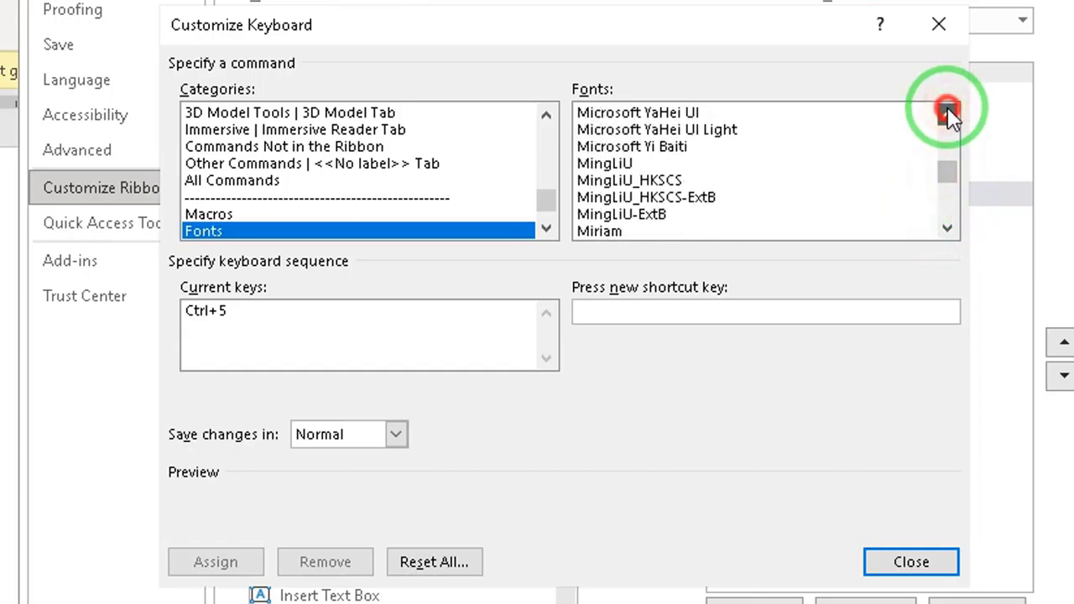
pyautogui.click(599, 198)
pyautogui.press('k')
pyautogui.press('r')
pyautogui.press('u')
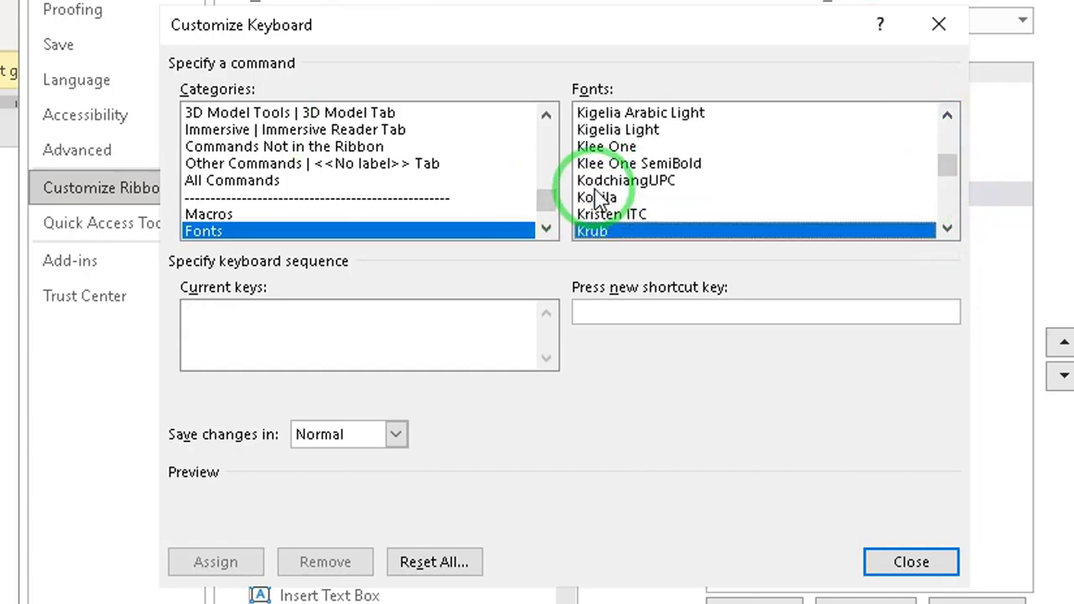
pyautogui.click(948, 228)
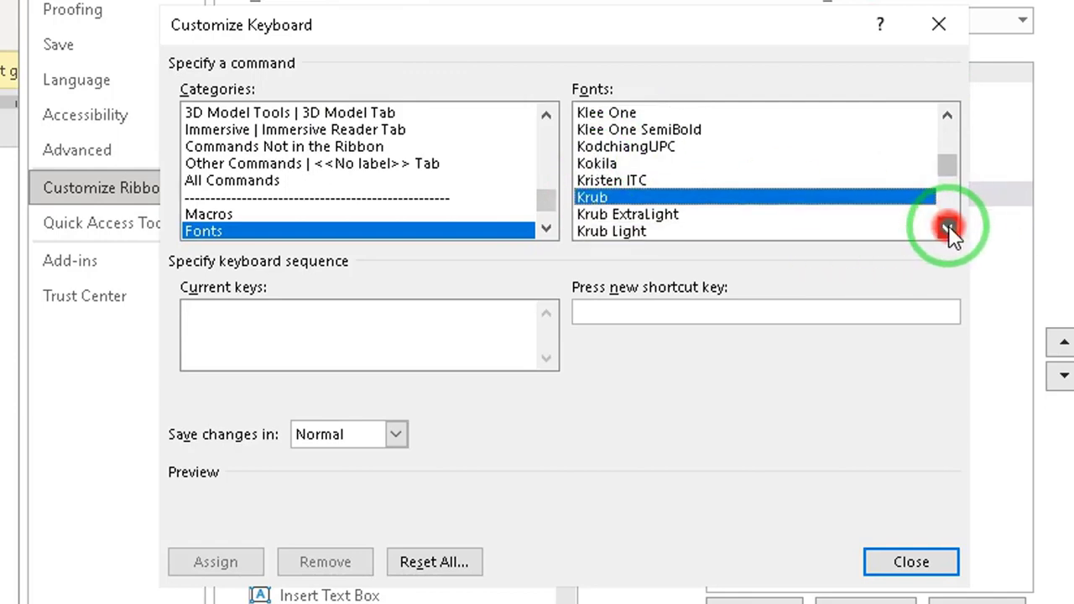
pyautogui.click(948, 227)
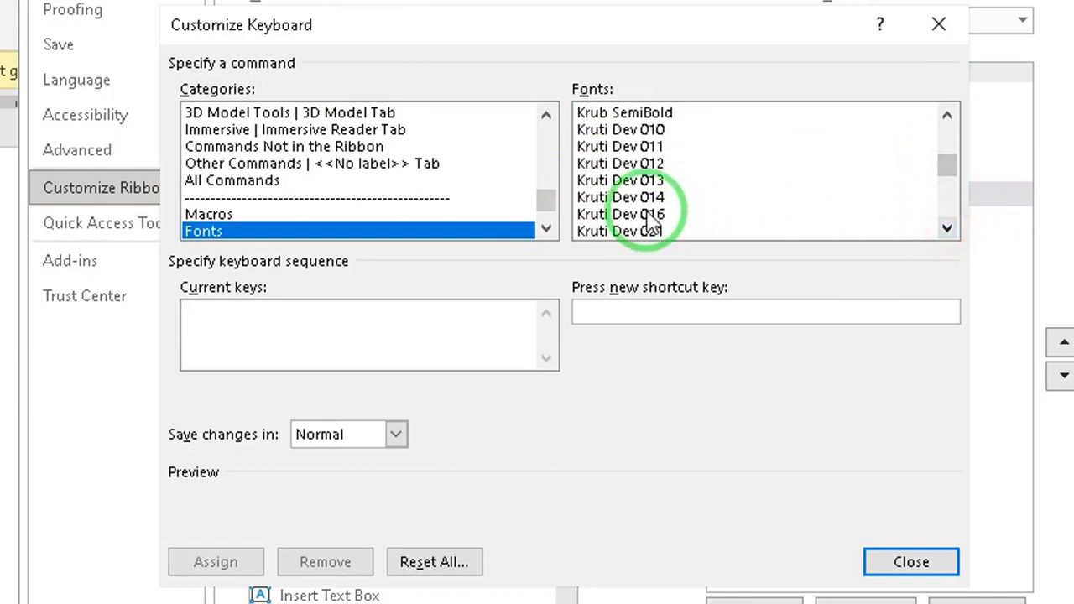
pyautogui.click(645, 200)
pyautogui.click(613, 316)
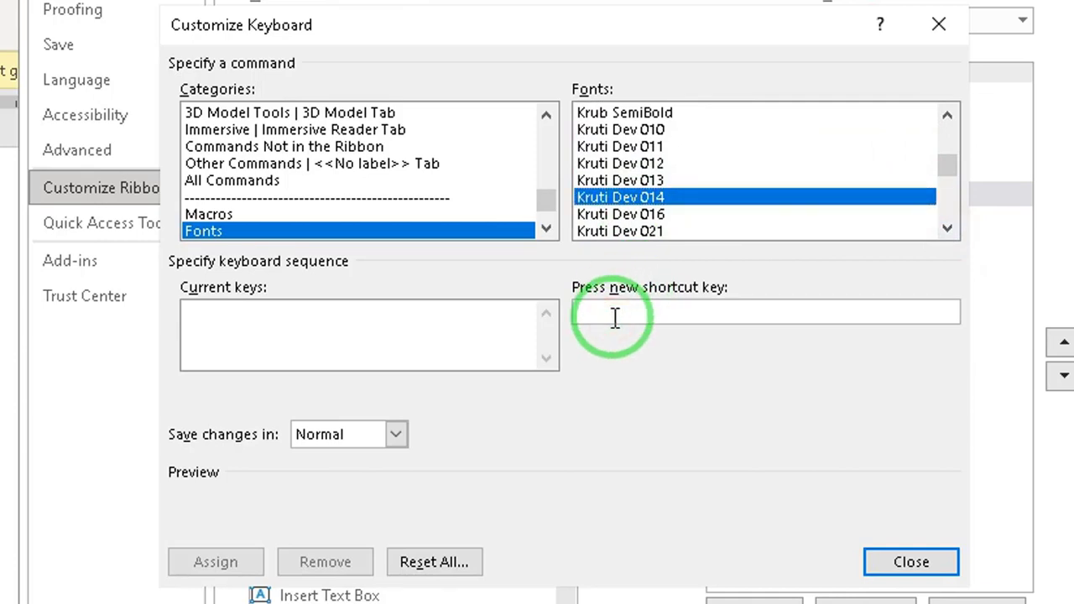
pyautogui.hotkey('ctrl', '2')
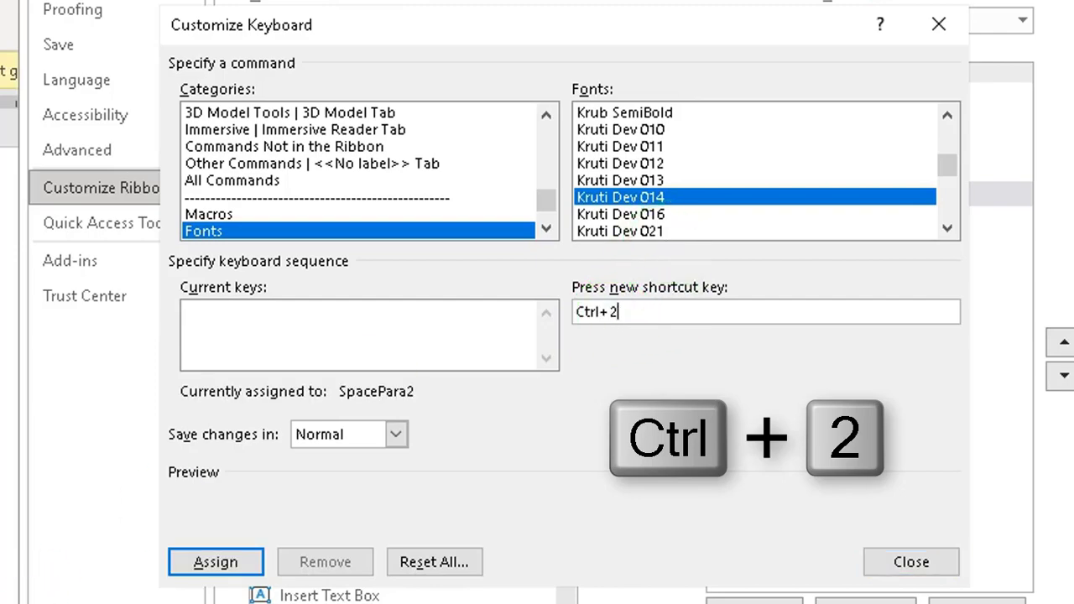
pyautogui.click(215, 562)
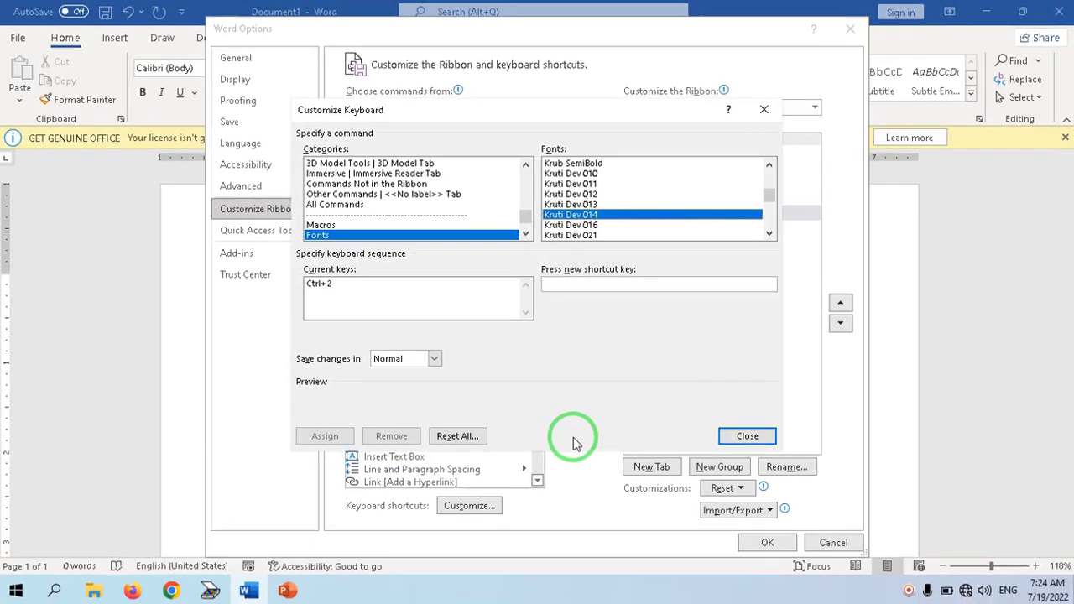
pyautogui.click(740, 436)
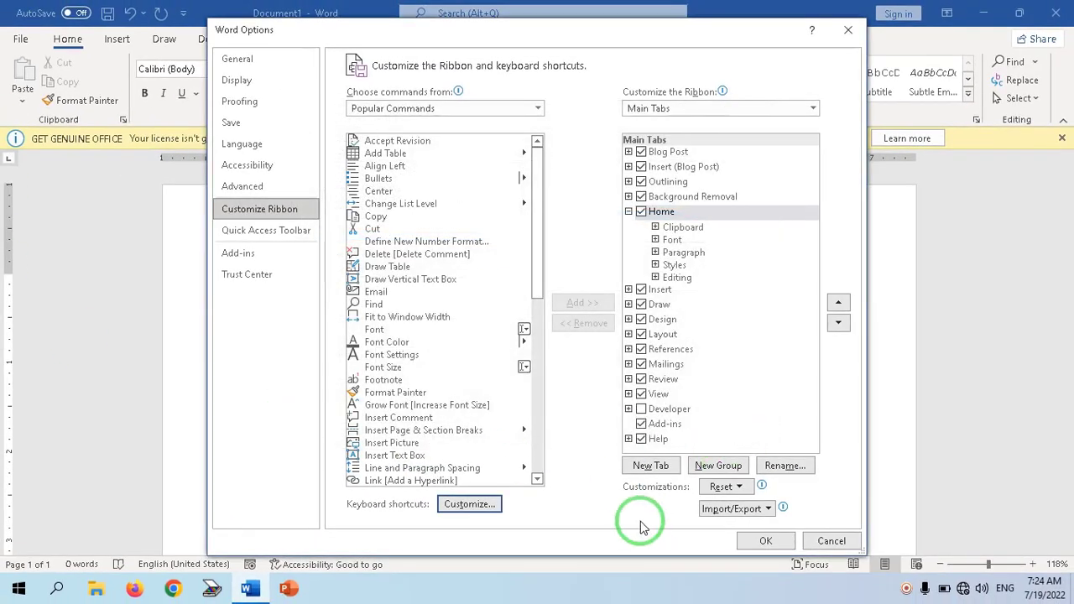
pyautogui.click(766, 541)
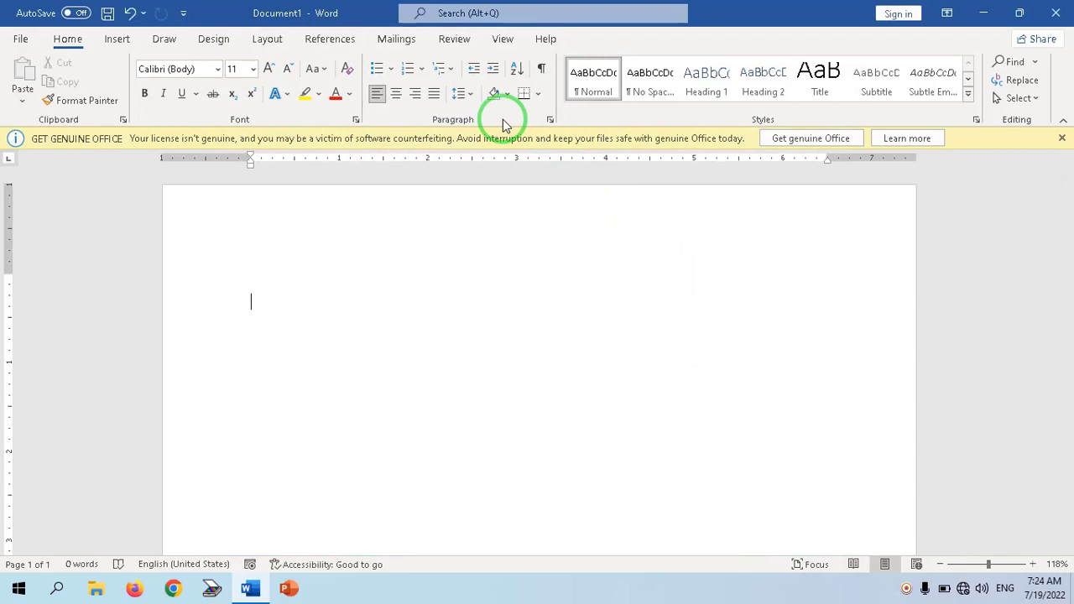
# Step: Switch the empty page's font to Kruti Dev 010 with its custom shortcut and set the font size to 80
pyautogui.hotkey('ctrl', '1')
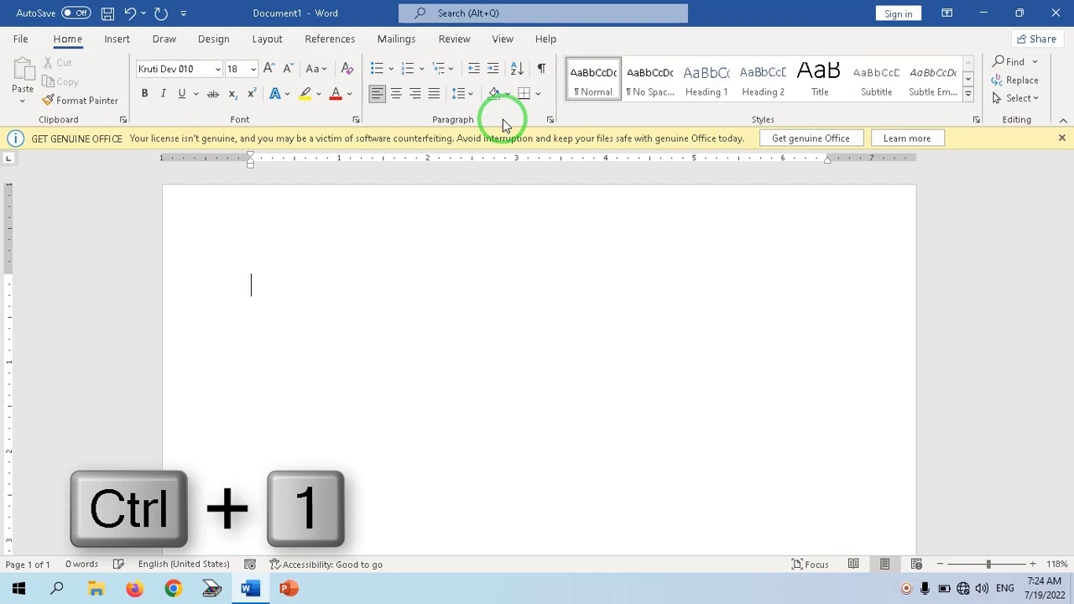
pyautogui.click(269, 69)
pyautogui.click(269, 69)
pyautogui.click(269, 70)
pyautogui.click(269, 69)
pyautogui.click(270, 70)
pyautogui.click(270, 70)
pyautogui.click(270, 70)
pyautogui.click(270, 70)
pyautogui.click(270, 69)
pyautogui.click(270, 70)
pyautogui.click(269, 70)
pyautogui.click(269, 70)
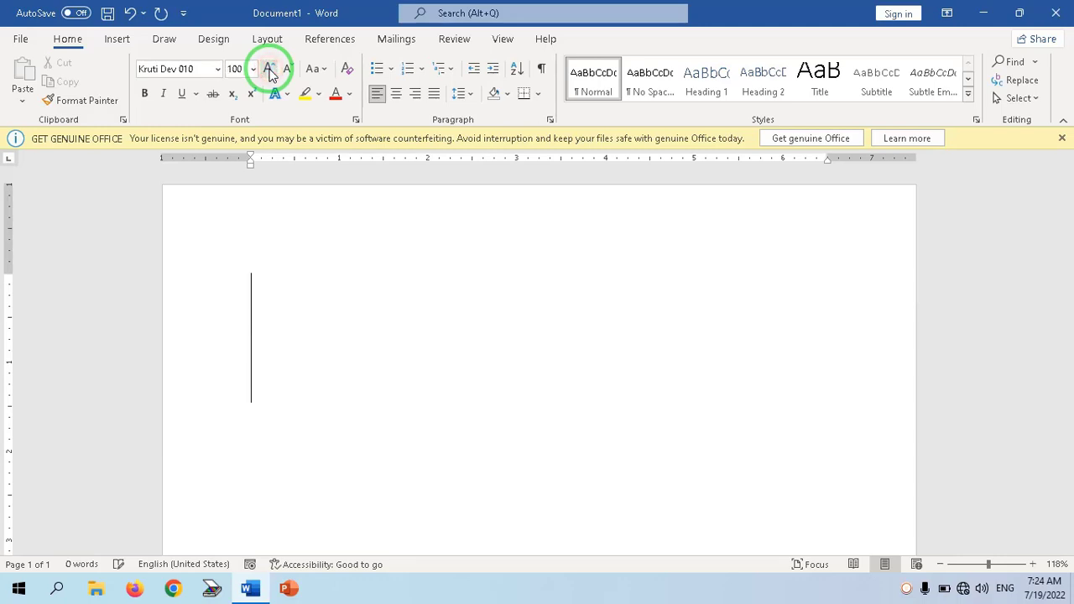
pyautogui.click(287, 73)
pyautogui.click(287, 73)
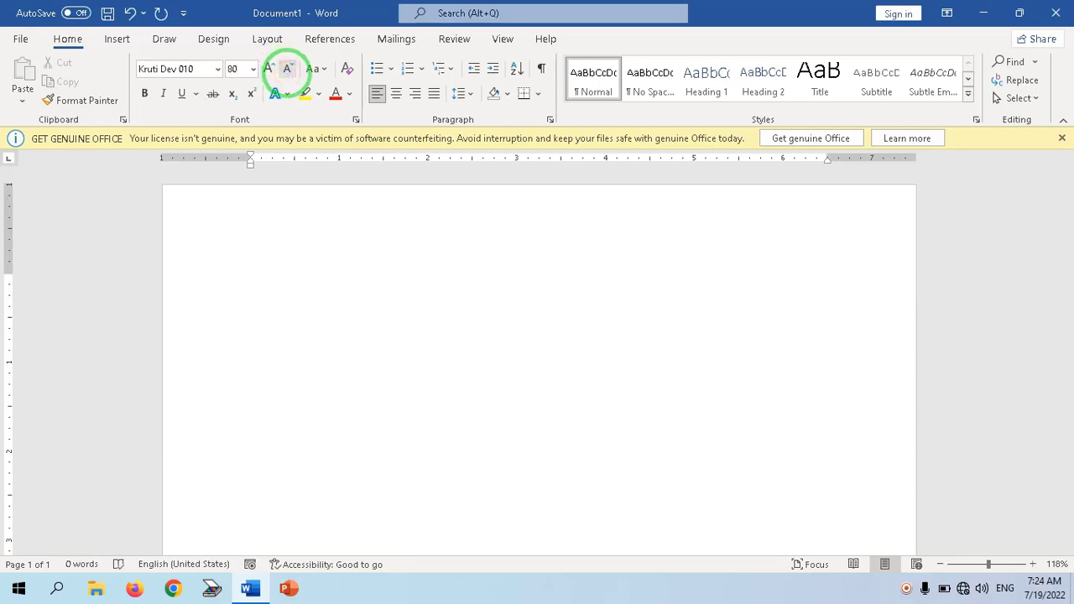
# Step: Write मेरा नाम in Kruti Dev 010, and dfdsfds on a new line in Kokila applied with its custom shortcut
pyautogui.write('esjk uke')
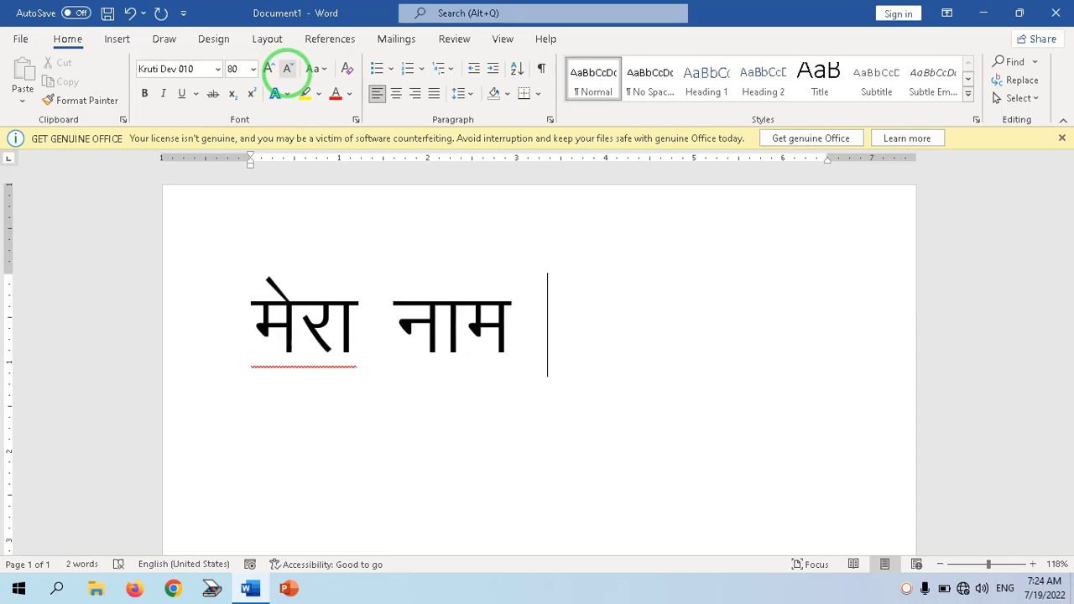
pyautogui.press('Return')
pyautogui.hotkey('ctrl', '4')
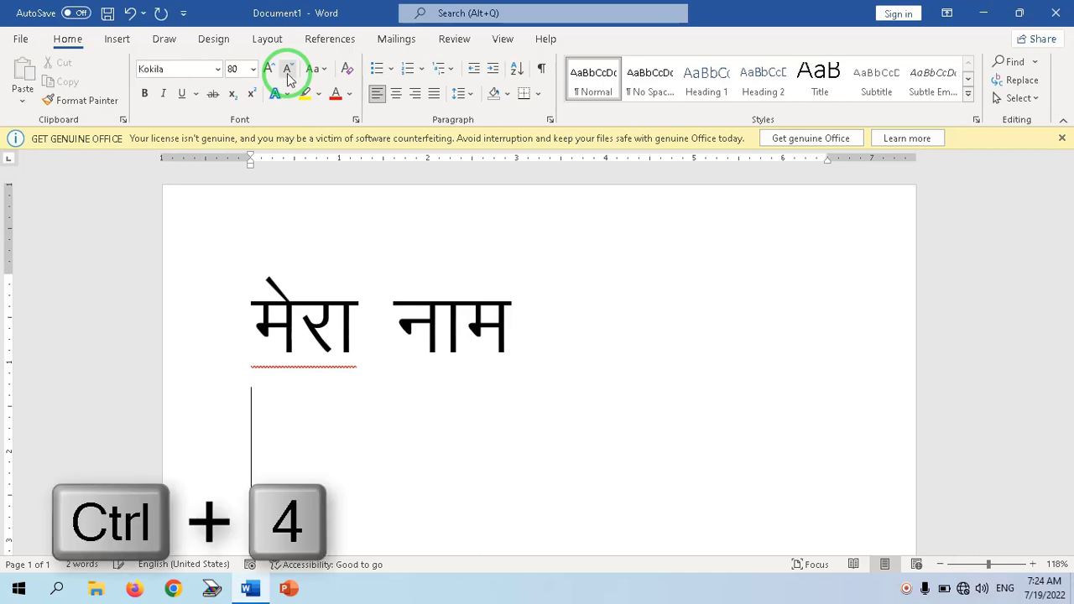
pyautogui.click(165, 70)
pyautogui.doubleClick(156, 69)
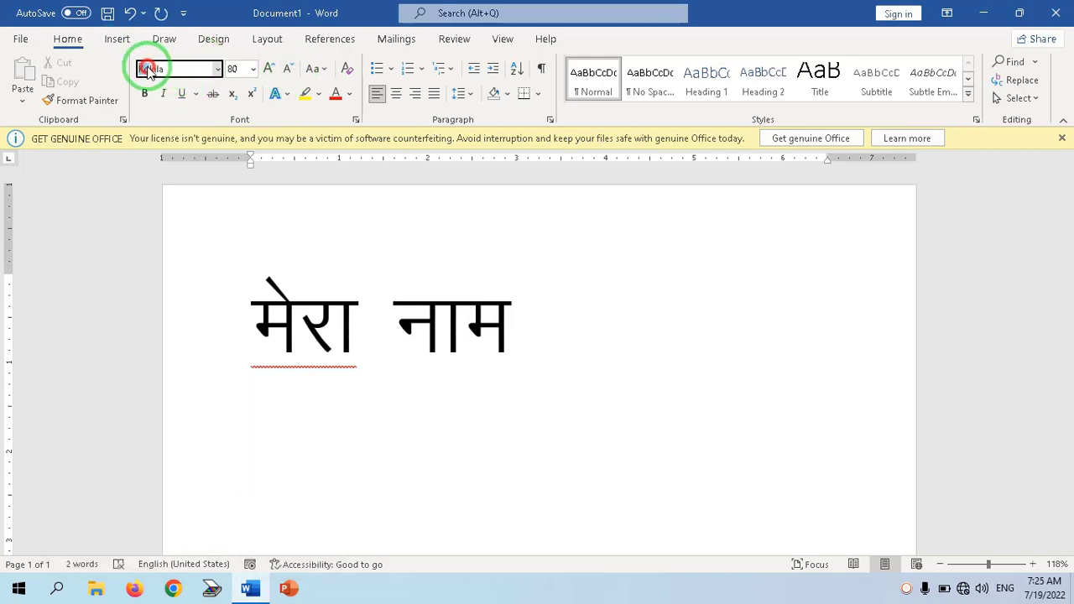
pyautogui.click(174, 69)
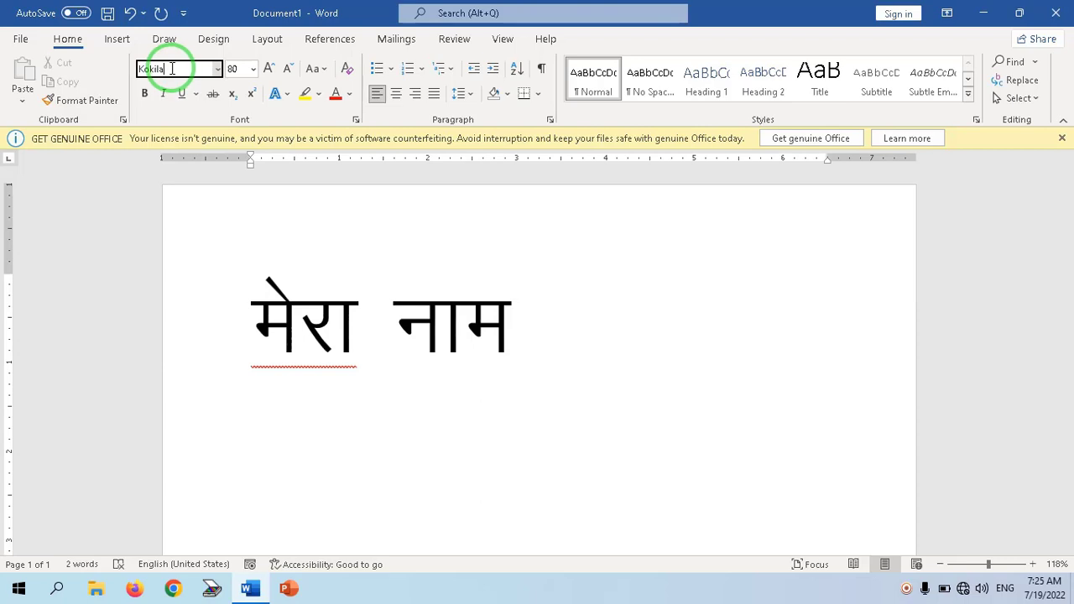
pyautogui.click(338, 496)
pyautogui.write('dfdsfds')
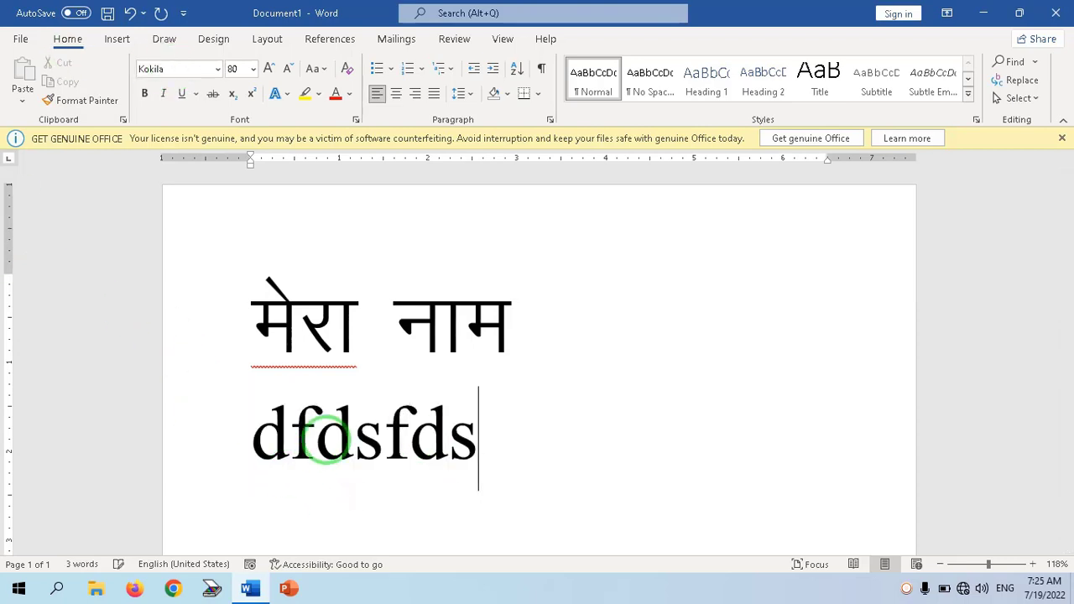
# Step: Test the custom font shortcuts on the word मेरा, changing it to Kokila and finally to Kruti Dev 014
pyautogui.click(177, 68)
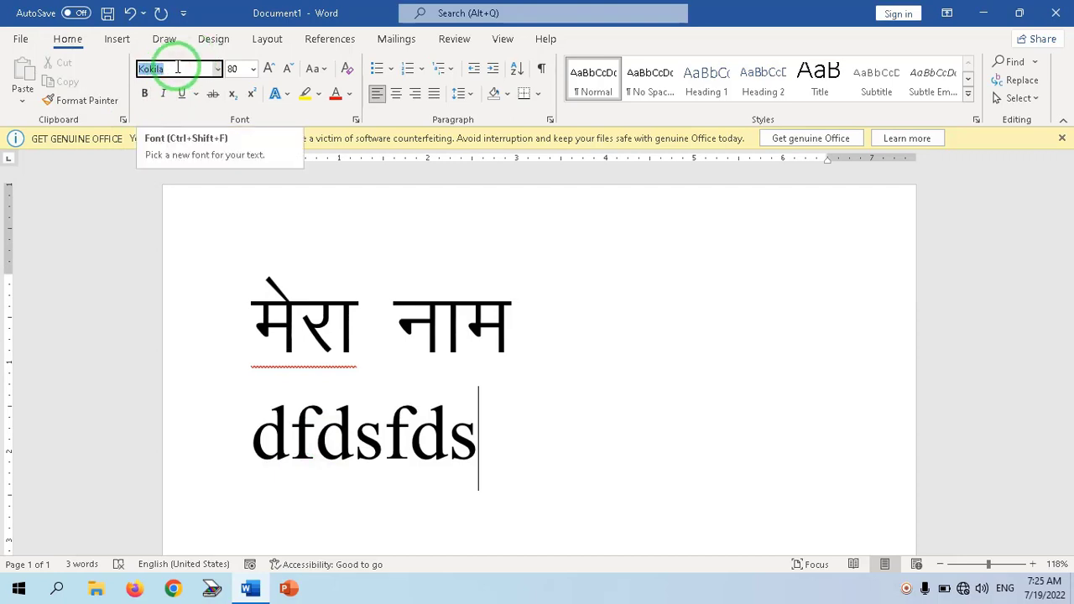
pyautogui.hotkey('ctrl', '1')
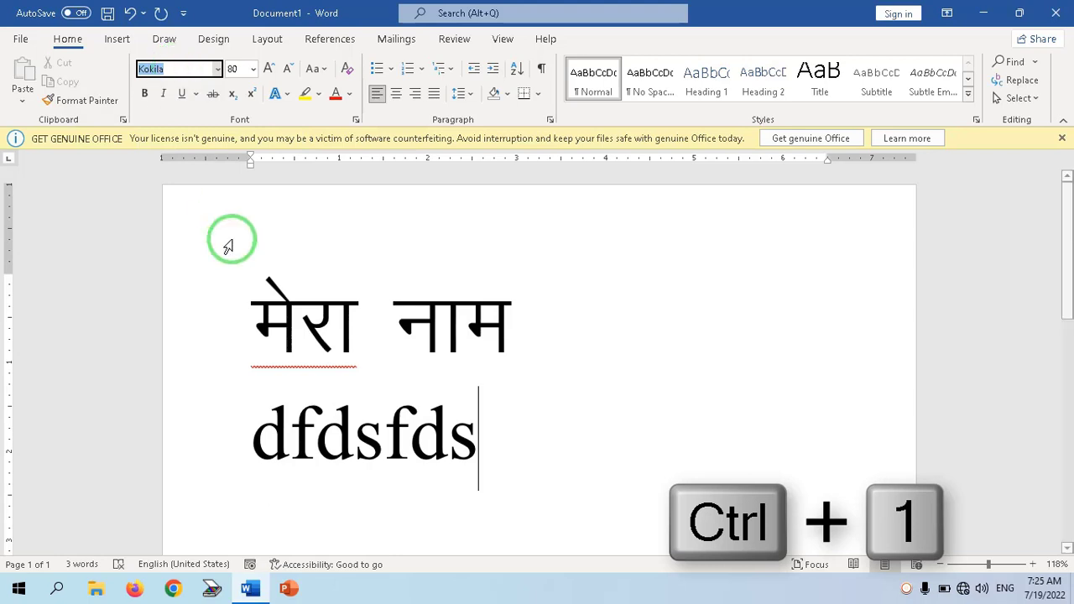
pyautogui.click(278, 296)
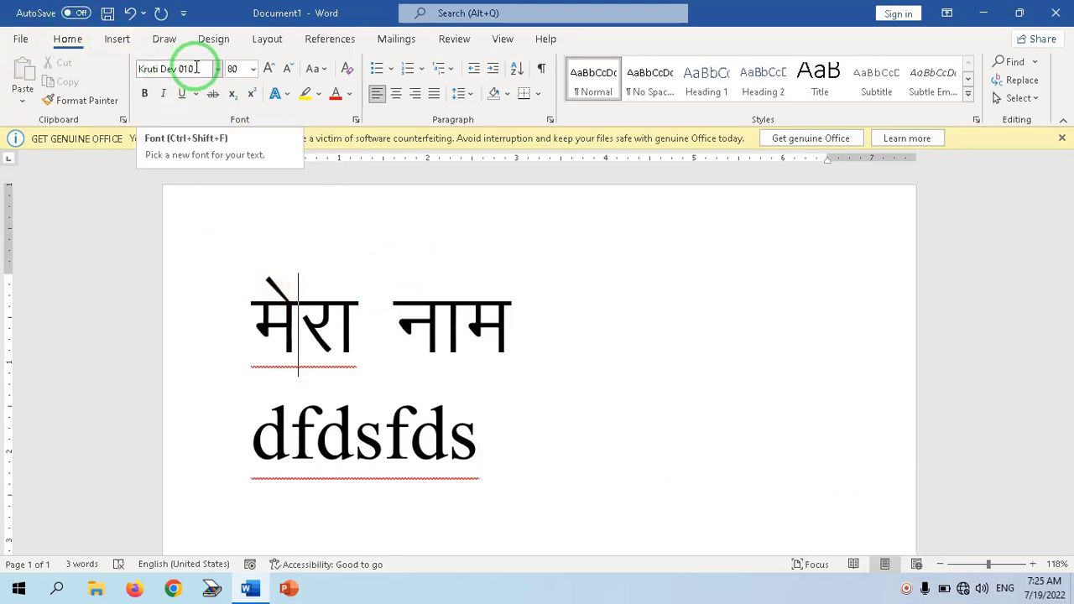
pyautogui.hotkey('ctrl', '4')
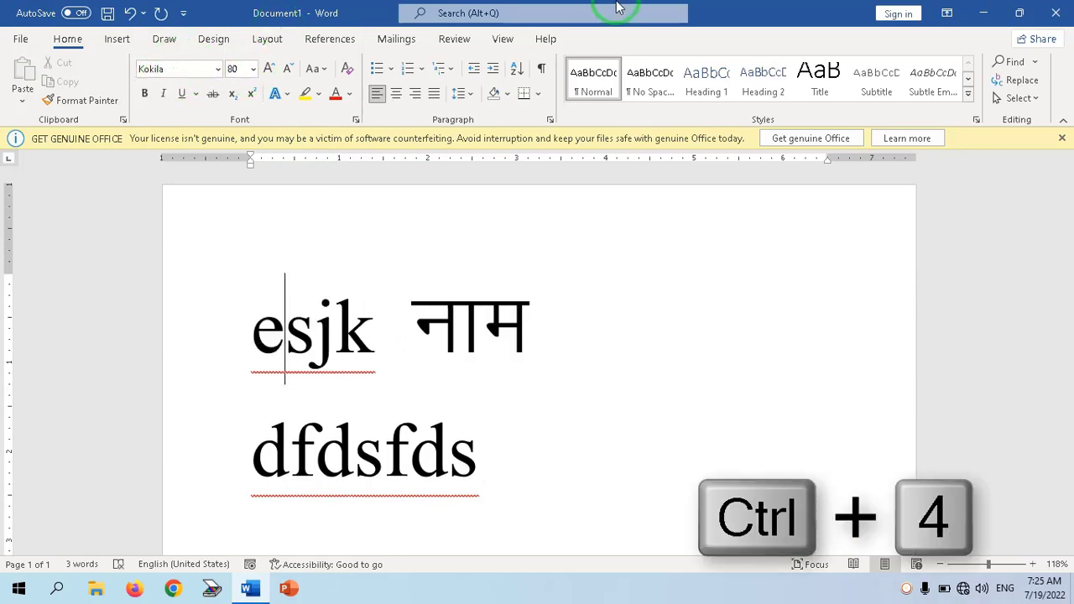
pyautogui.hotkey('ctrl', '2')
pyautogui.hotkey('ctrl', '2')
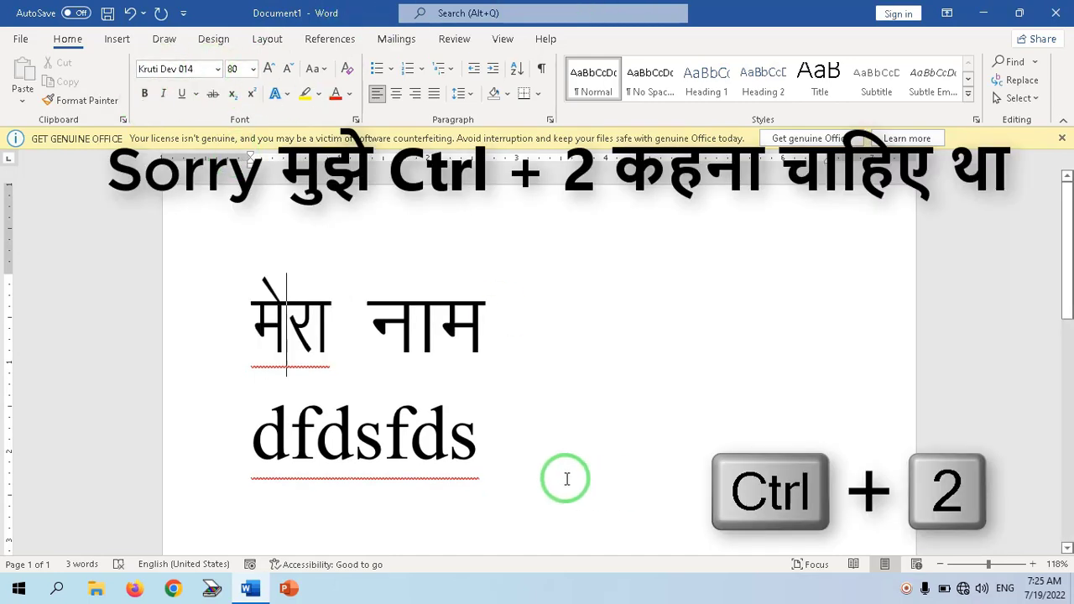
# Step: Add the line fdsfdsfd in Kokila below dfdsfds, and start another line in Kruti Dev 014 using its custom shortcut
pyautogui.click(503, 456)
pyautogui.press('Return')
pyautogui.write('\\')
pyautogui.press('BackSpace')
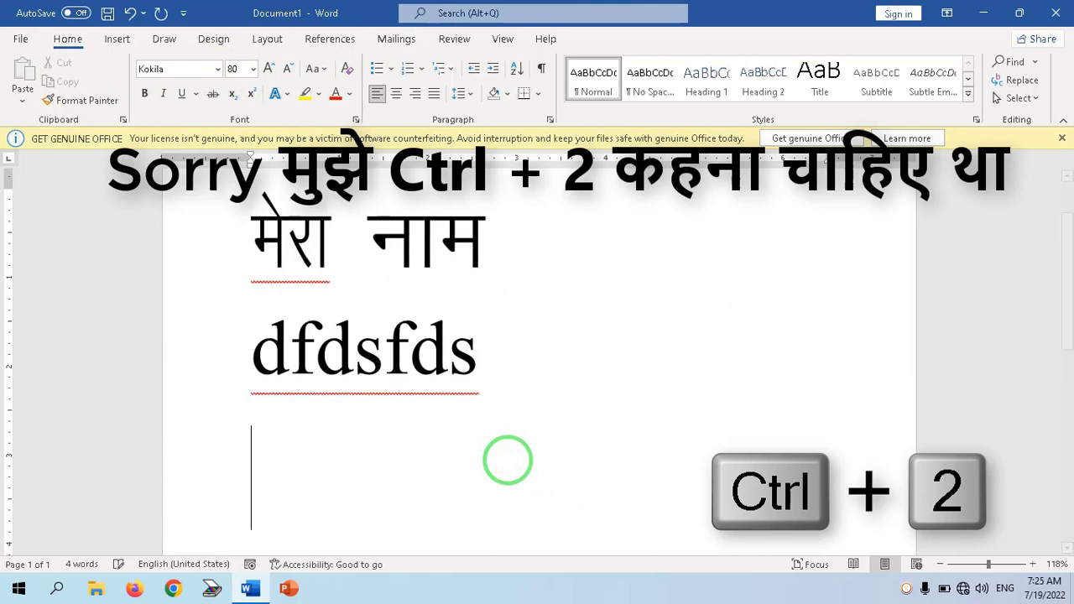
pyautogui.write('fdsfdsfd')
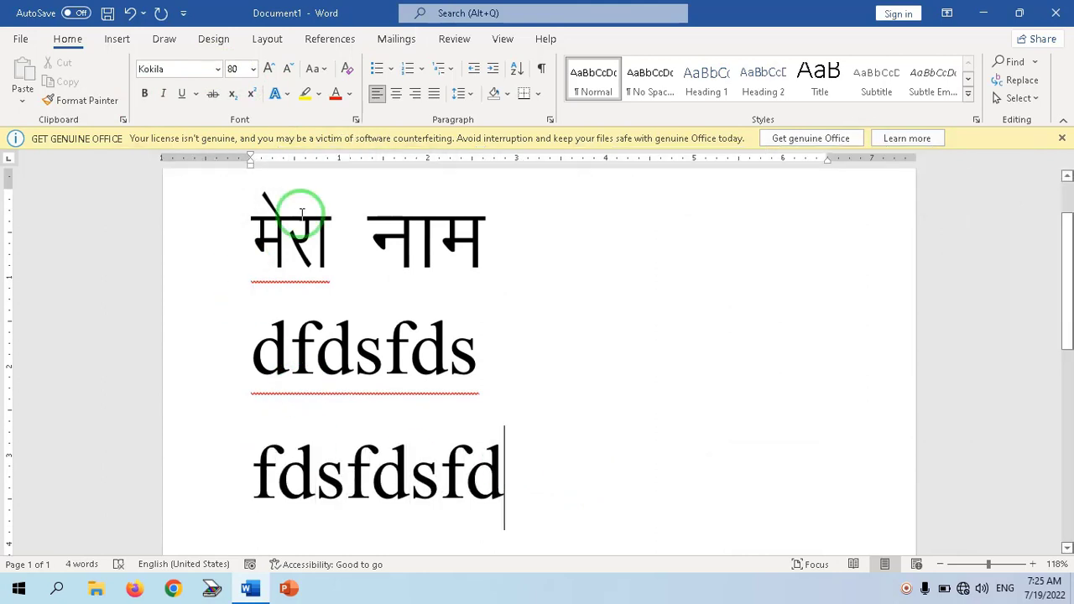
pyautogui.press('Return')
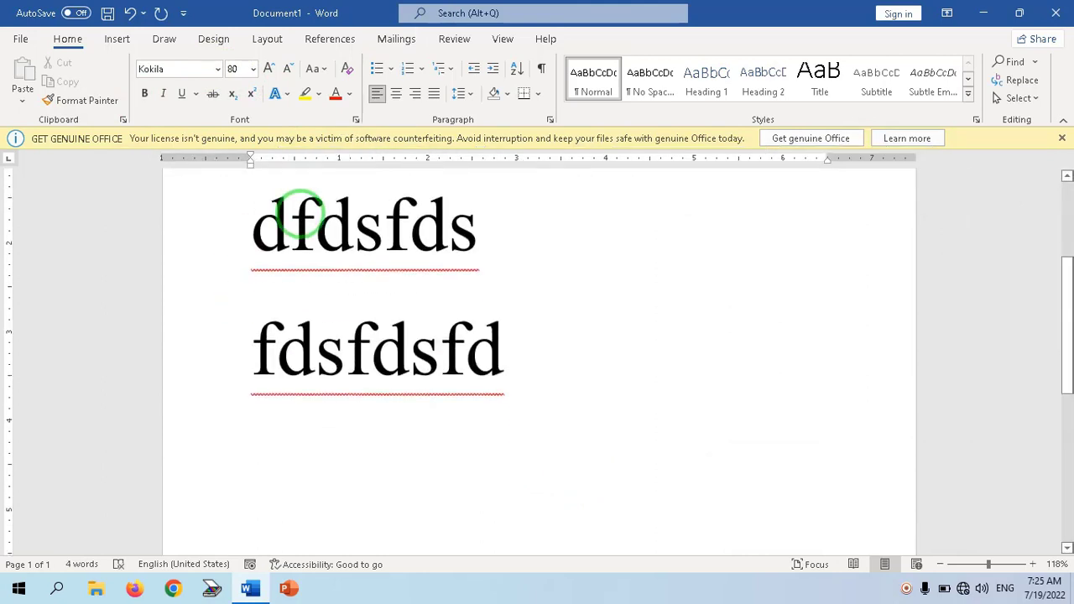
pyautogui.hotkey('ctrl', '2')
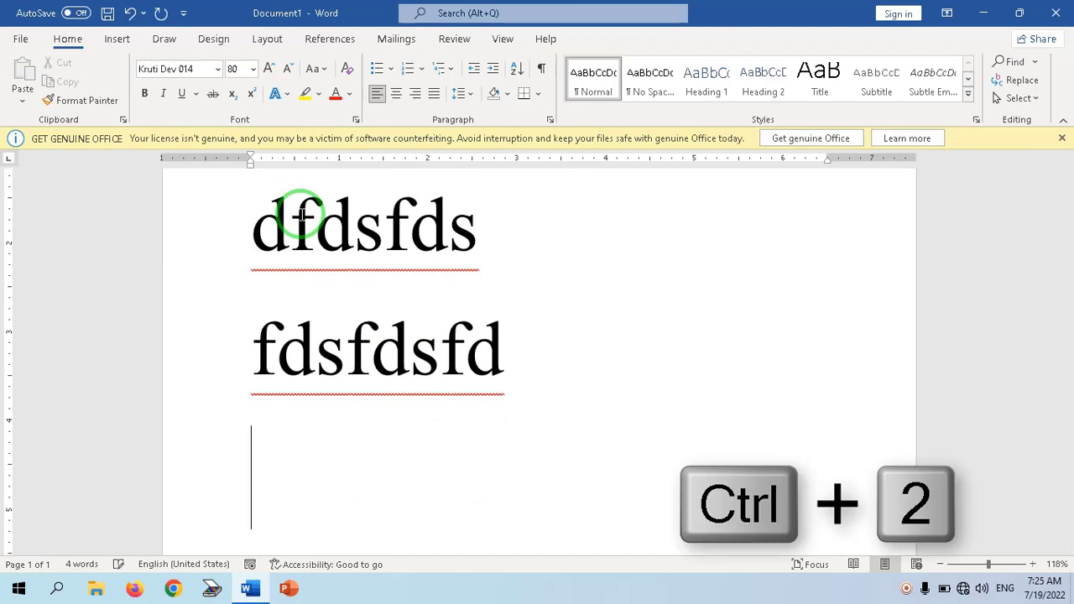